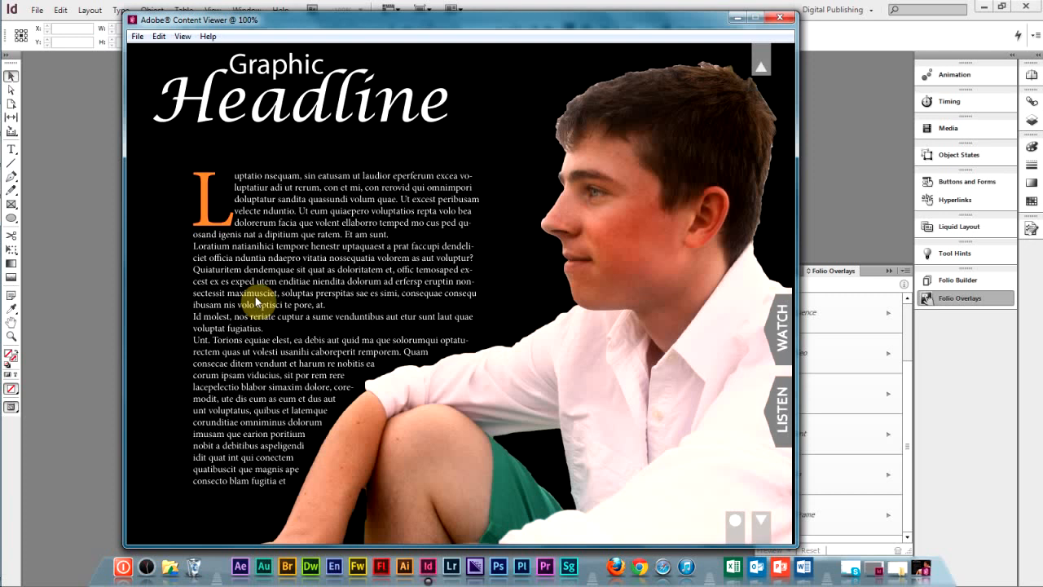
Test the LISTEN pull tab in the folio preview by opening it, trying its audio picture and sliding it closed
left_click(781, 416)
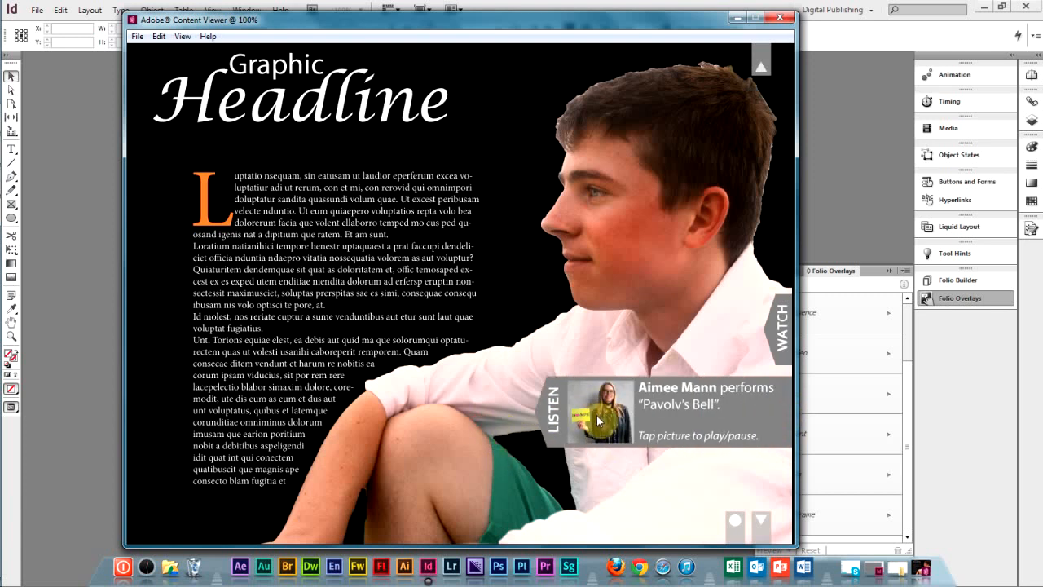
left_click(555, 410)
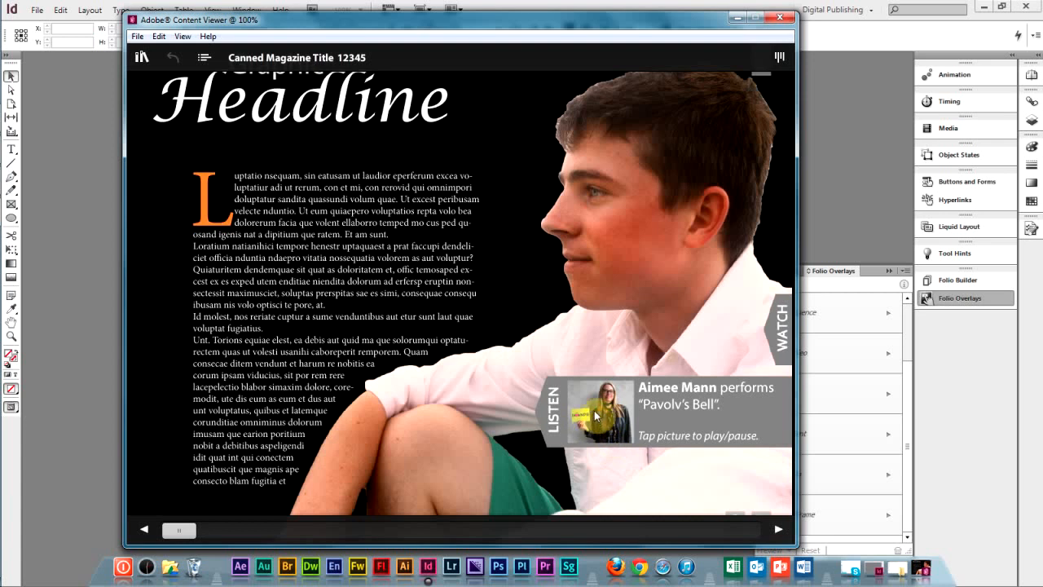
left_click_drag(547, 415, 812, 402)
Test the WATCH pull tab by playing, pausing and closing its video, and close the folio preview
left_click_drag(784, 337, 686, 334)
left_click(740, 330)
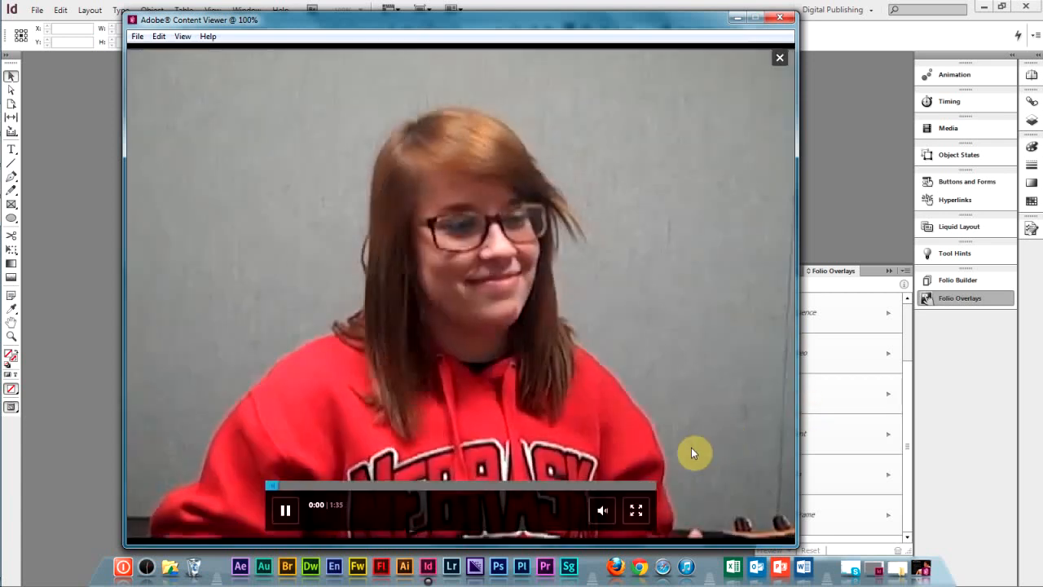
left_click(285, 511)
left_click(779, 58)
left_click(685, 325)
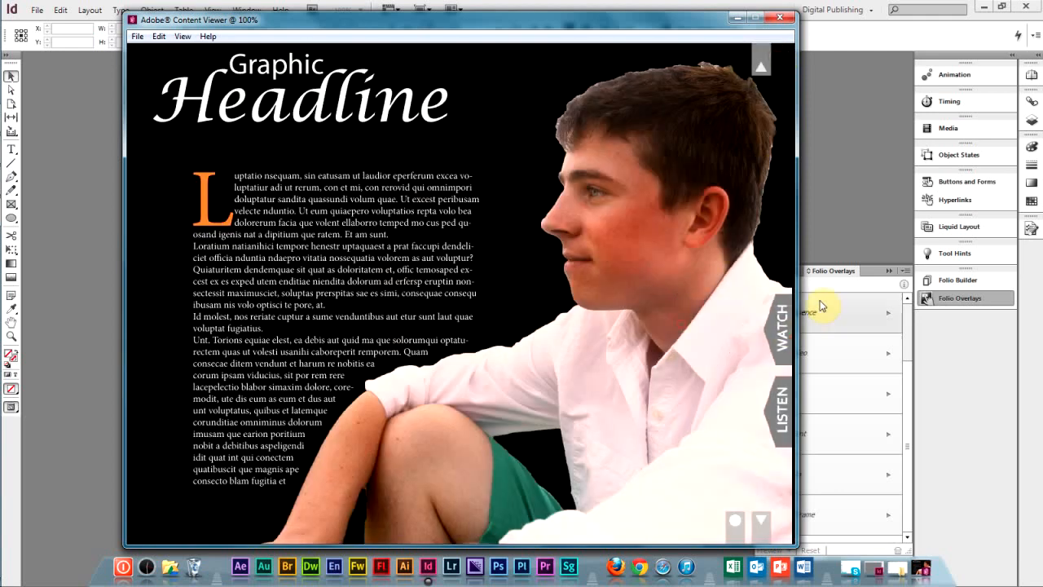
left_click(780, 25)
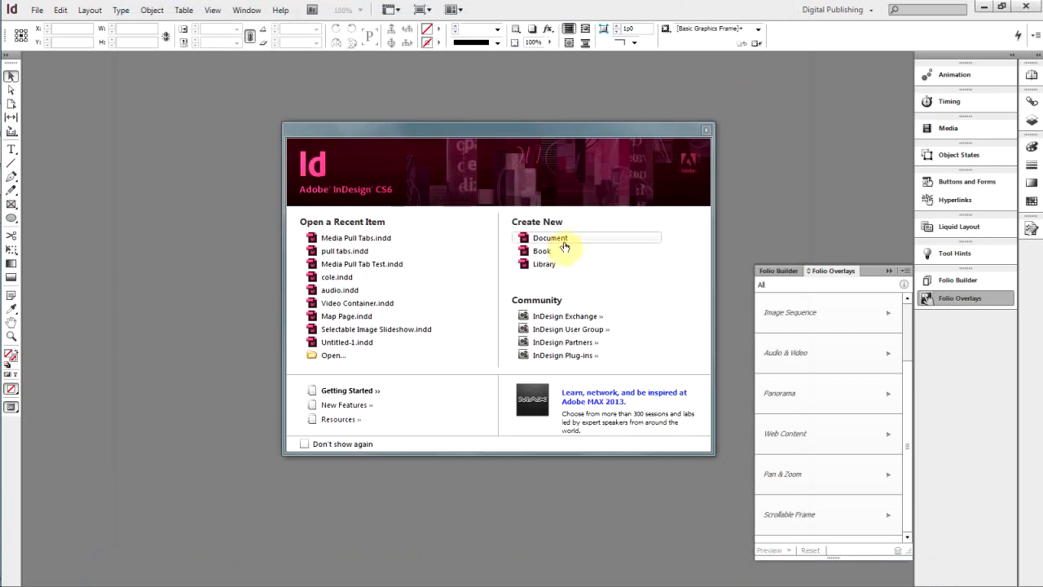
Create a new one-page document from the iPad Digital Pub preset in landscape orientation, 1024 × 768 px, and collapse the Folio Overlays panel
left_click(573, 239)
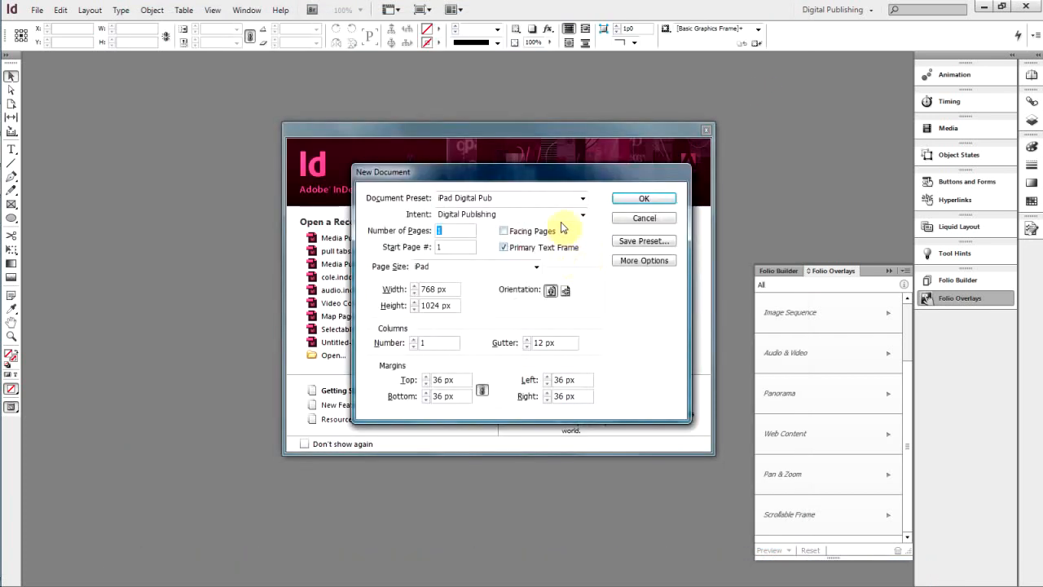
left_click(583, 217)
left_click(568, 248)
left_click(536, 266)
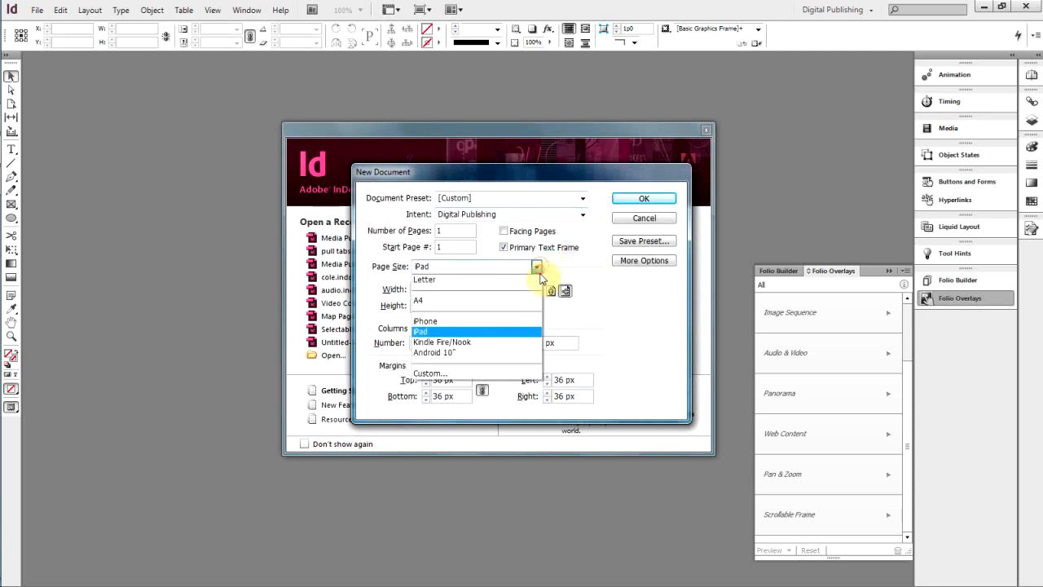
left_click(513, 331)
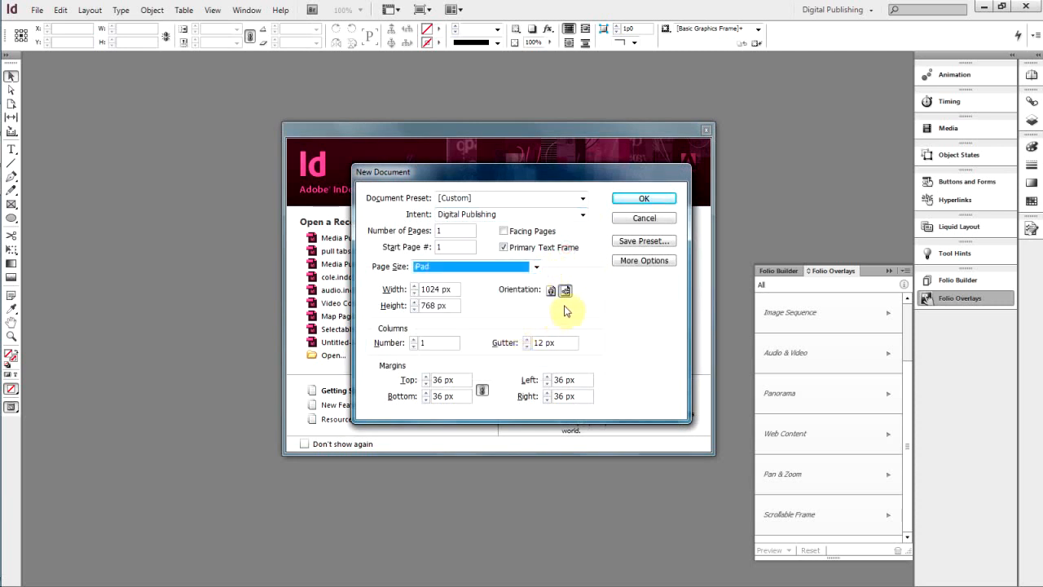
left_click(582, 198)
left_click(558, 243)
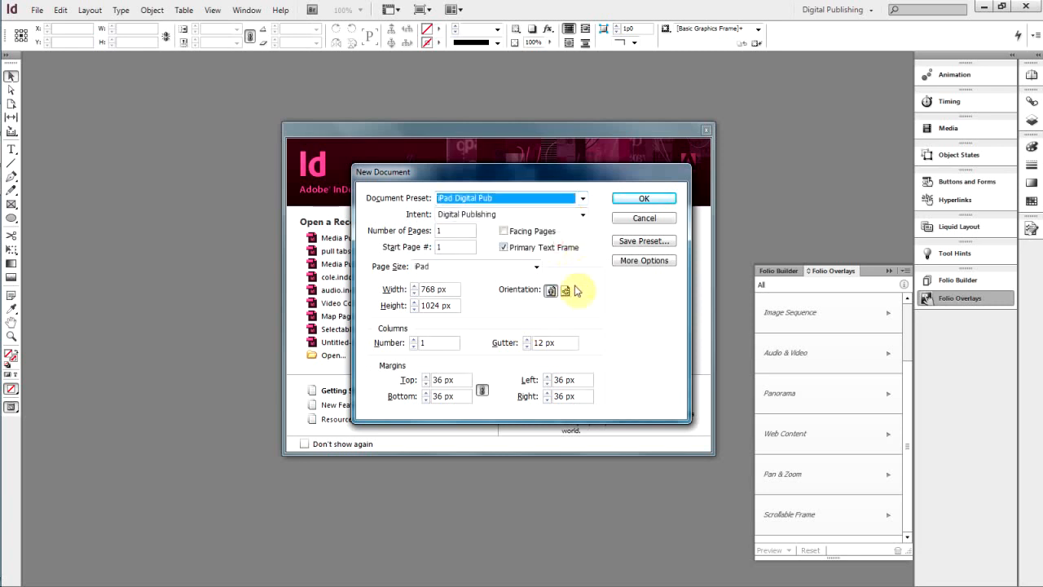
left_click(565, 290)
left_click(649, 200)
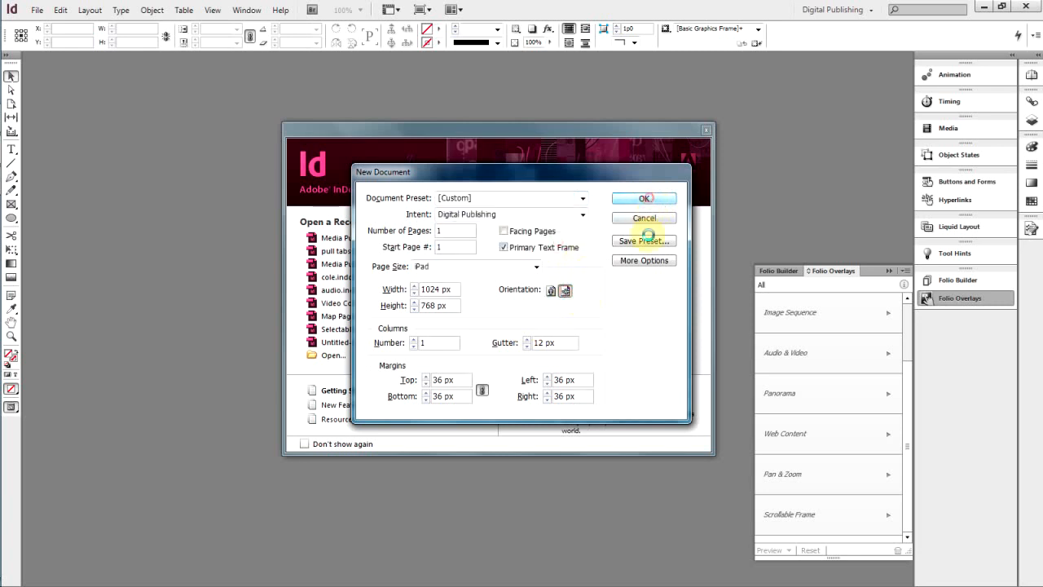
left_click(889, 271)
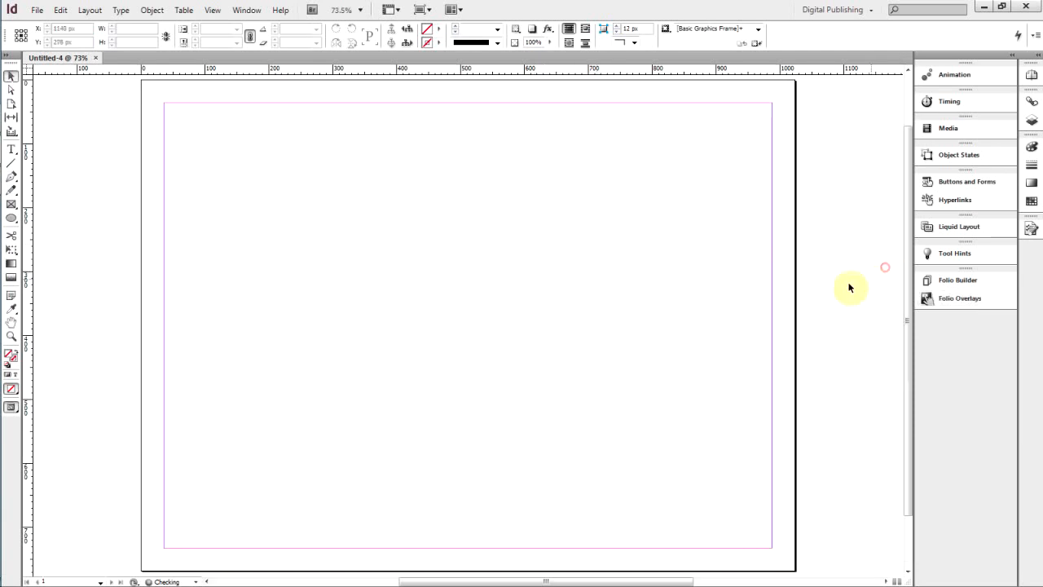
Place the Listen Pull Tab image from the img folder on the page, centred at about X 635, Y 413 px
left_click(37, 11)
left_click(81, 209)
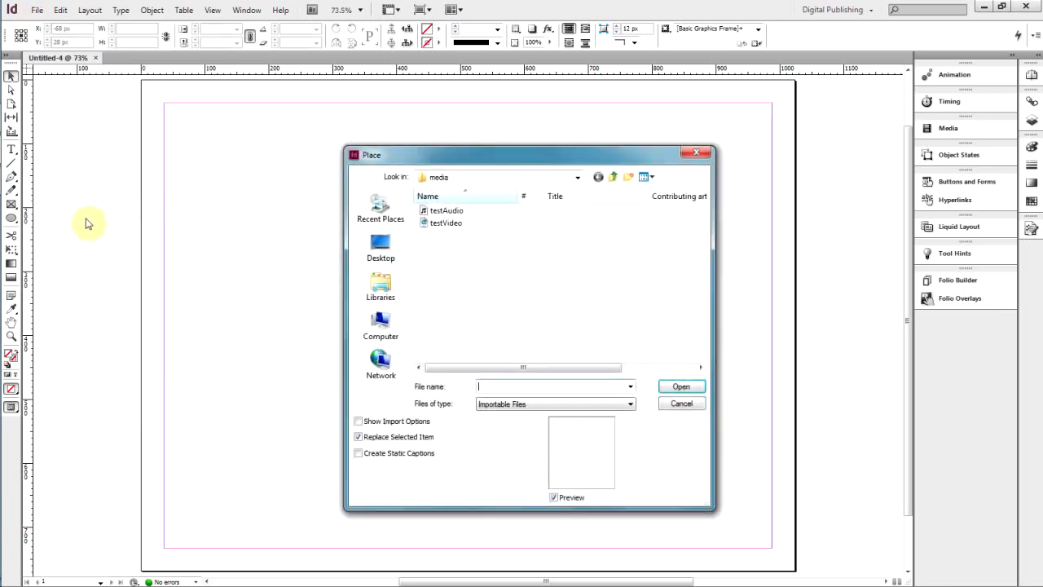
left_click(610, 178)
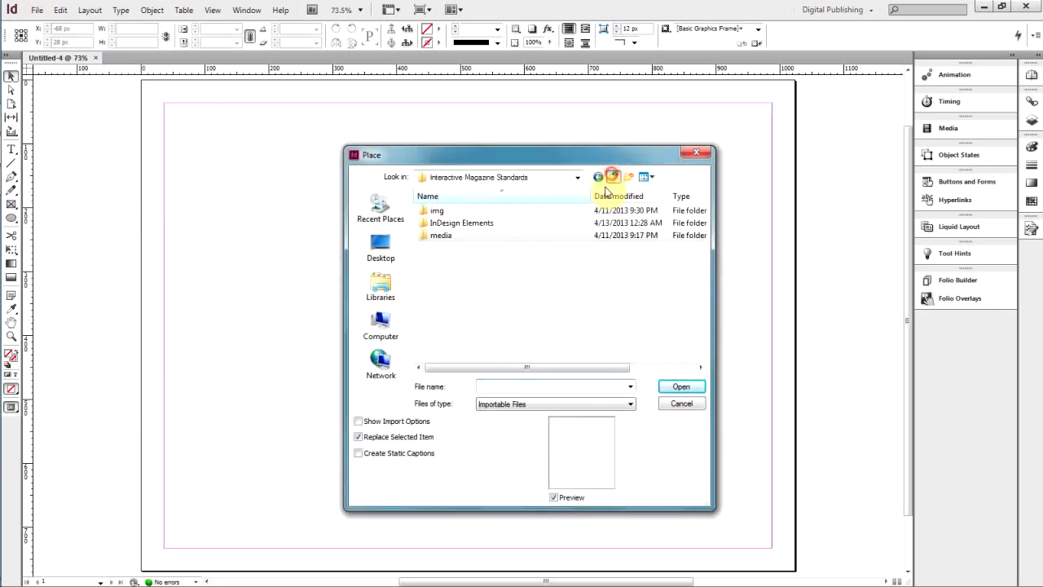
double_click(538, 210)
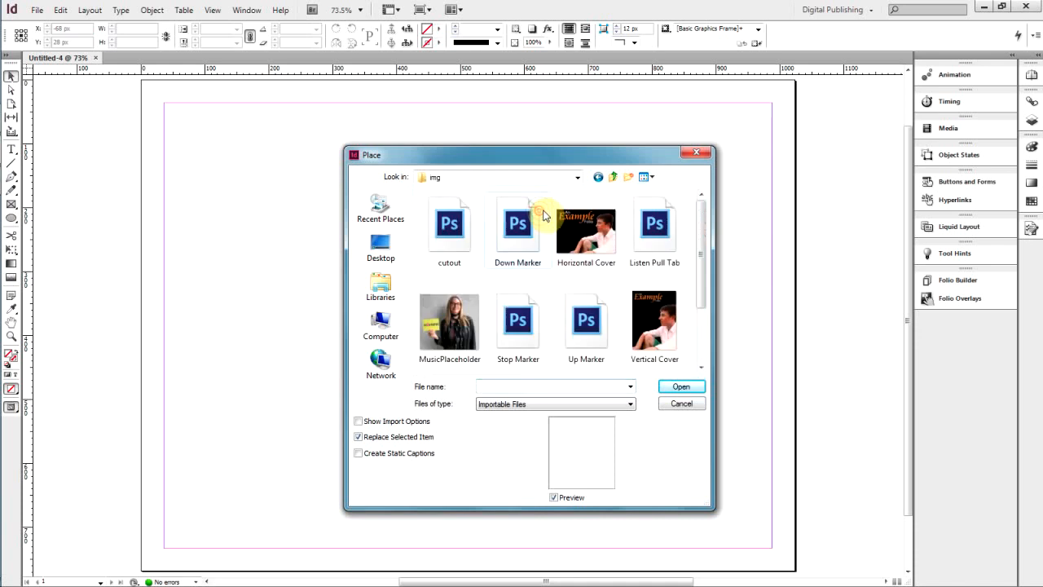
left_click(656, 240)
left_click(681, 388)
left_click(409, 311)
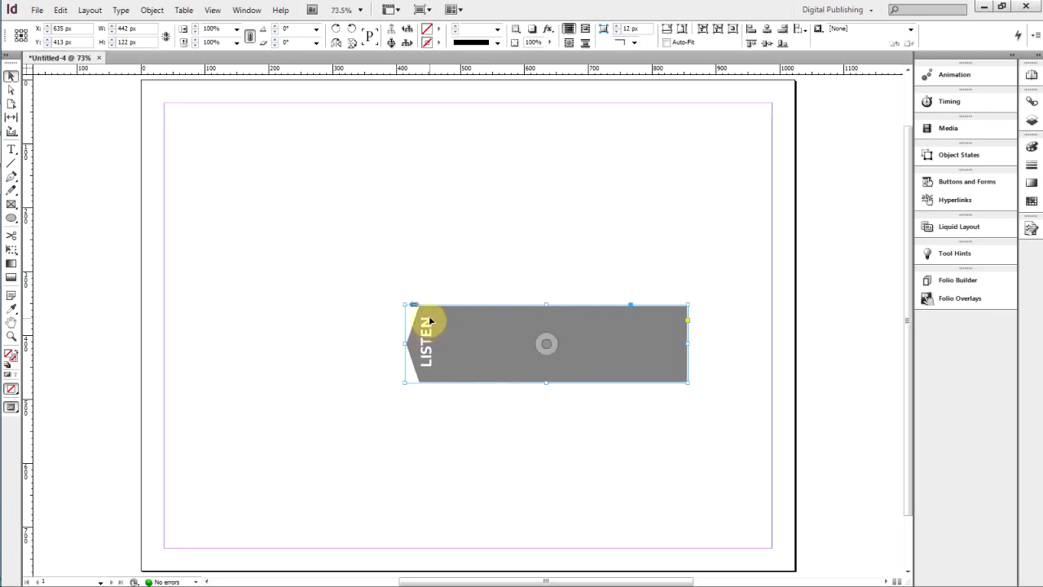
Delete the empty primary text frame and move the LISTEN tab image to about the middle of the page
left_click(468, 436)
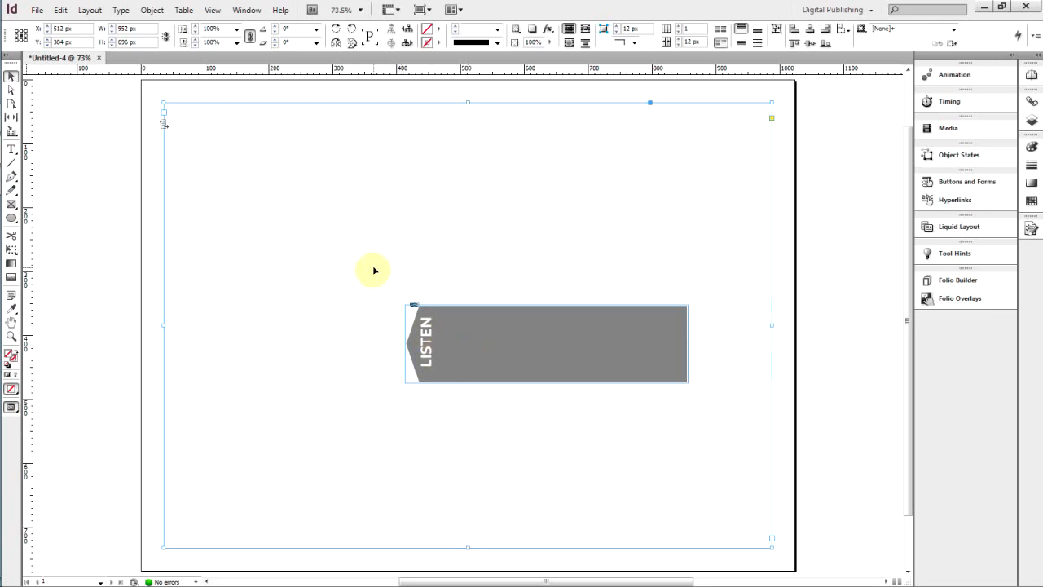
key("Delete")
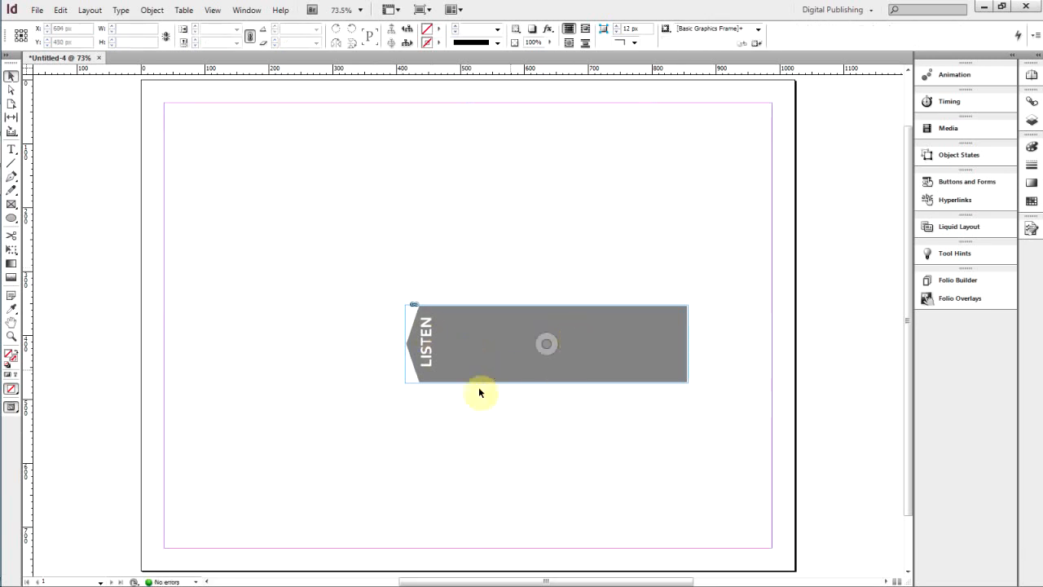
left_click_drag(495, 352, 340, 326)
Place testAudio from the media folder just above the LISTEN tab, centred at about X 378, Y 266 px
left_click(36, 11)
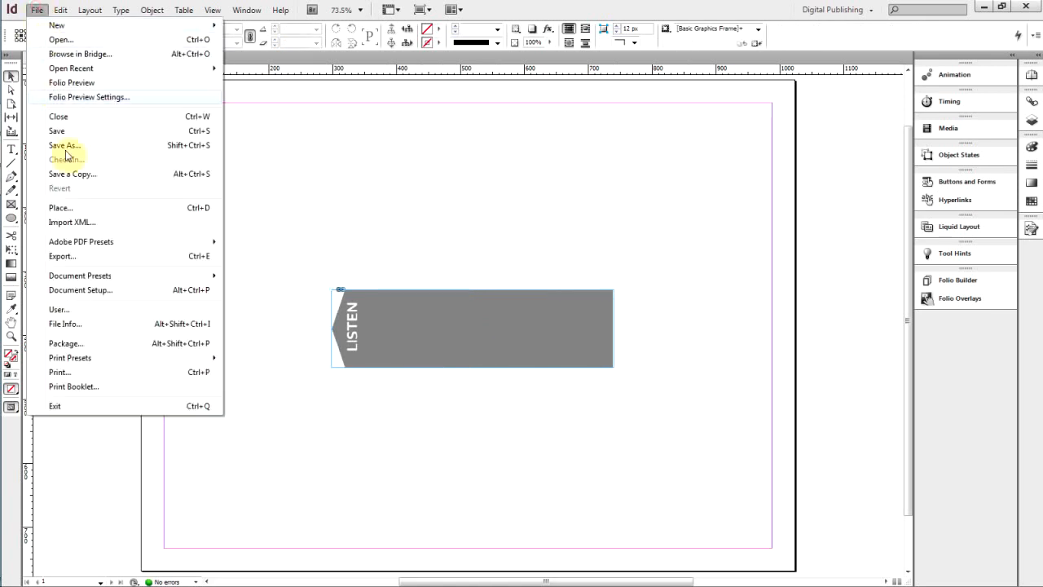
left_click(79, 214)
left_click(613, 177)
double_click(469, 240)
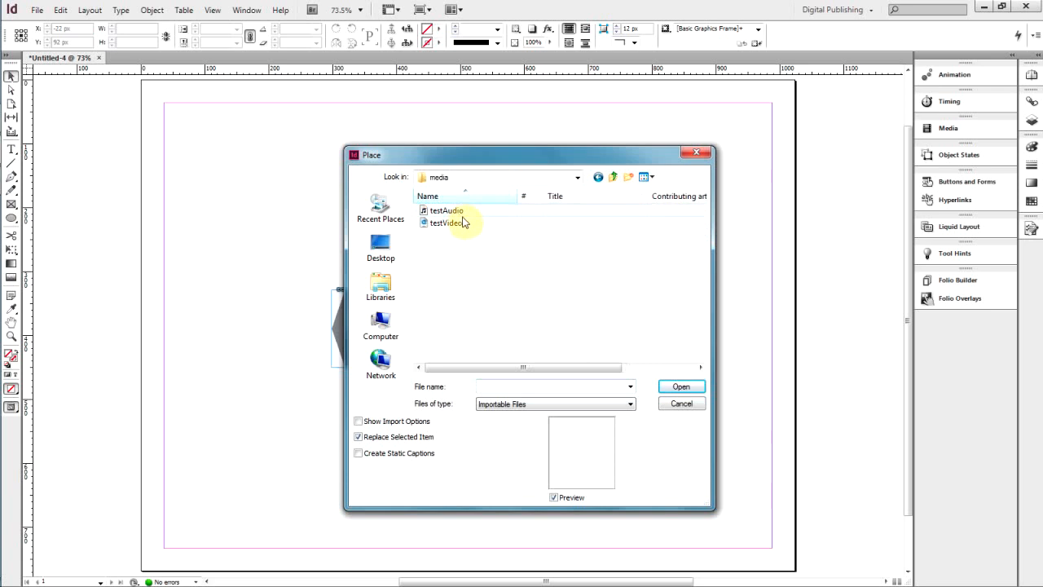
left_click(461, 210)
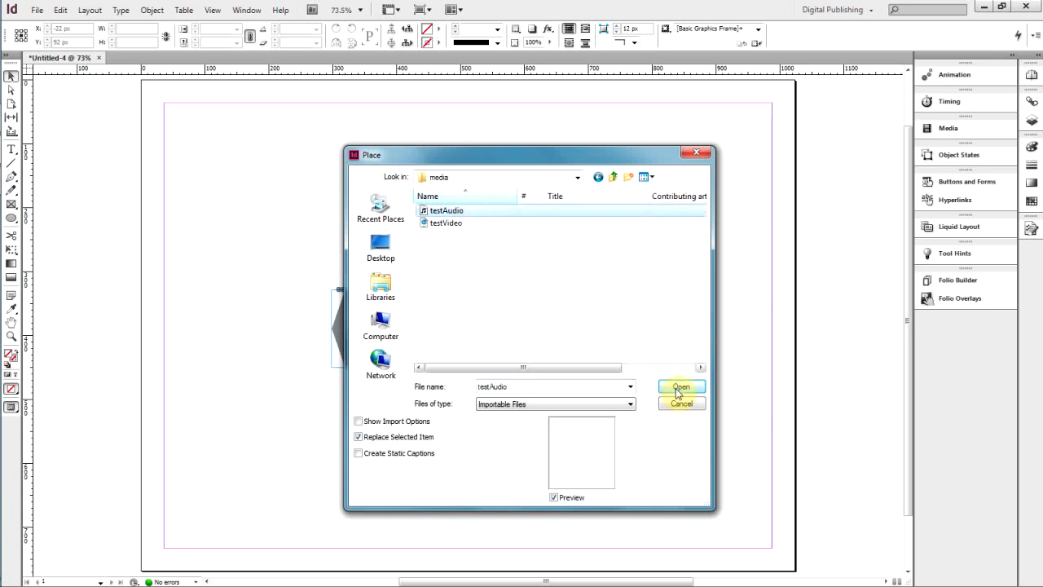
left_click(678, 388)
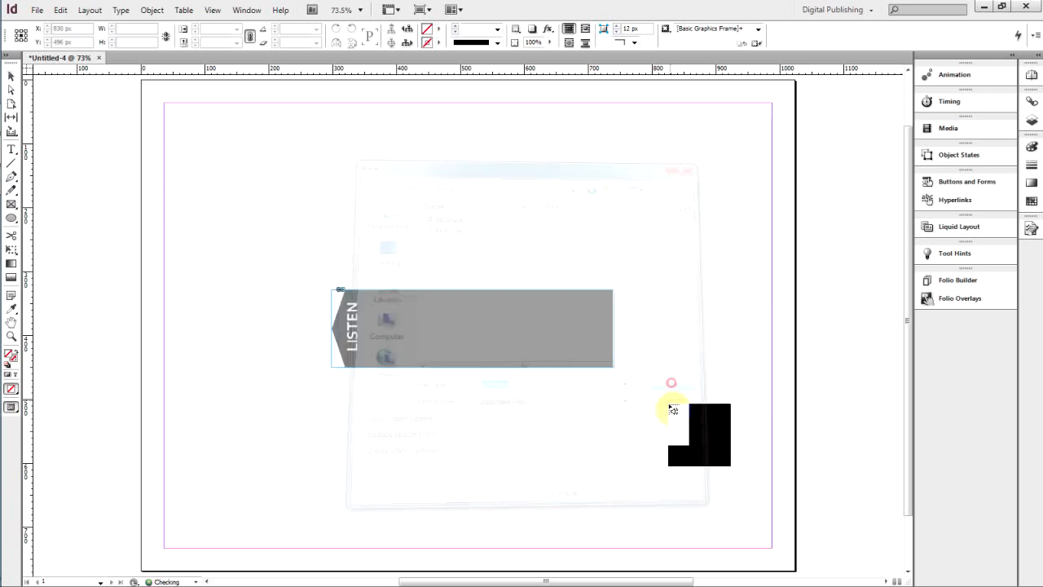
left_click(350, 176)
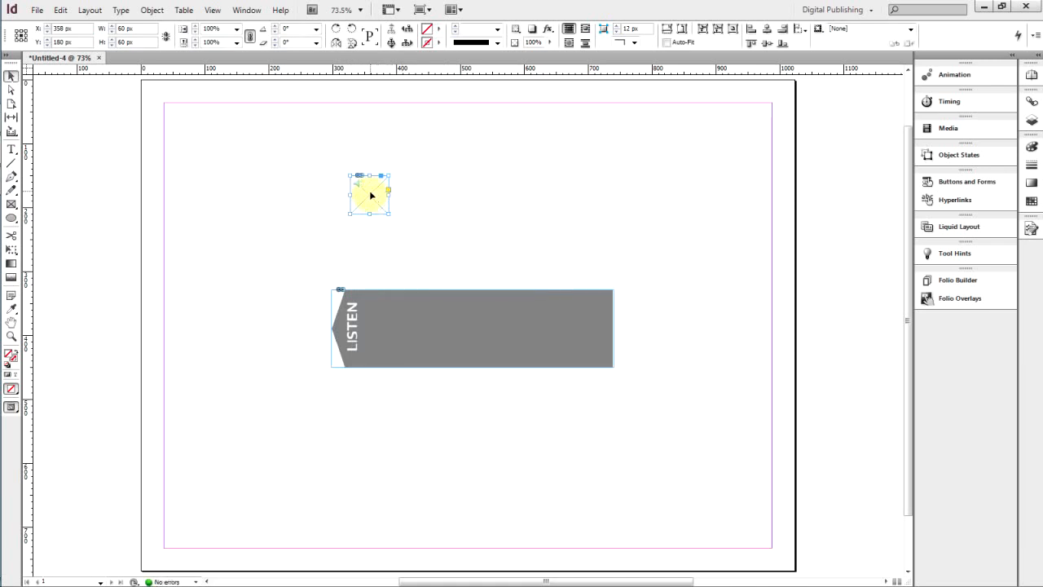
left_click_drag(366, 192, 378, 248)
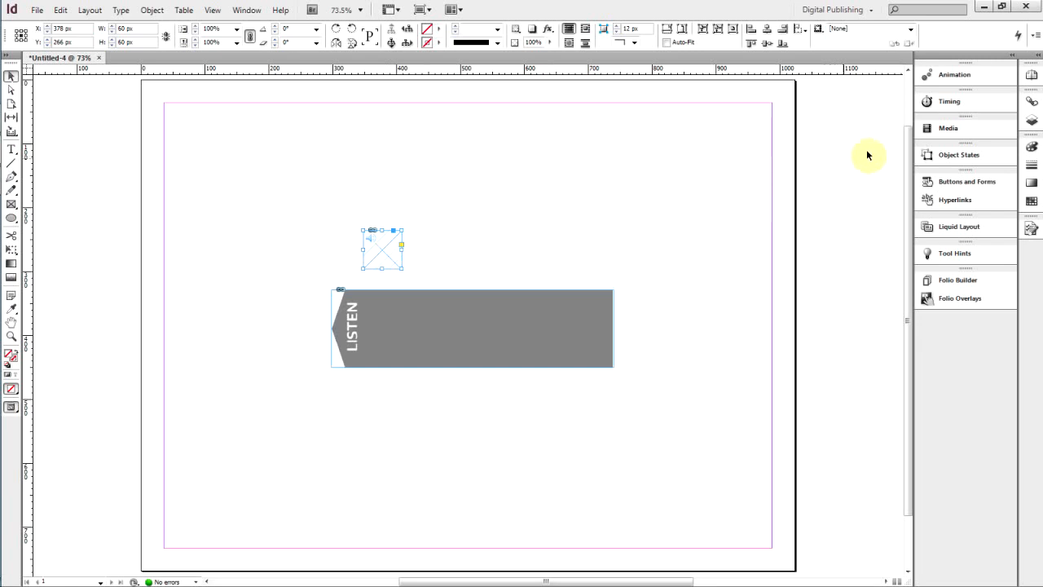
left_click(868, 10)
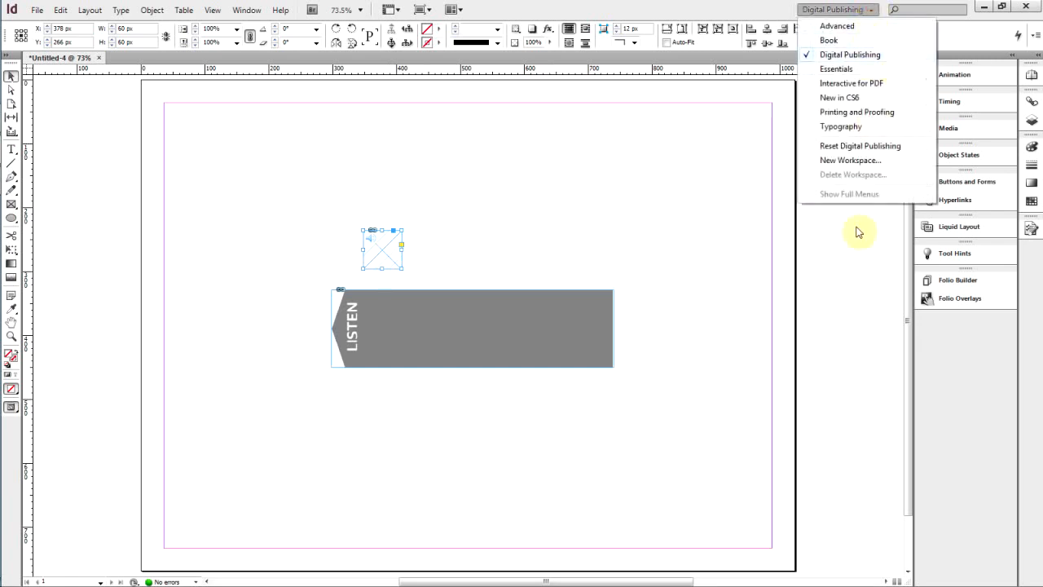
left_click(833, 311)
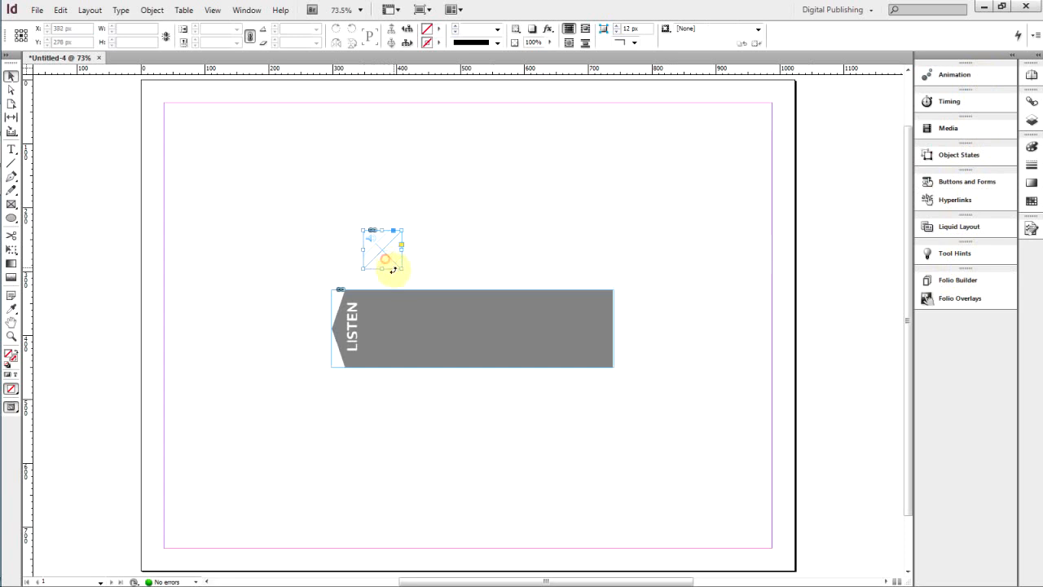
Set the audio to stop on page turn and use the MusicPlaceholder image file as its poster
left_click(969, 131)
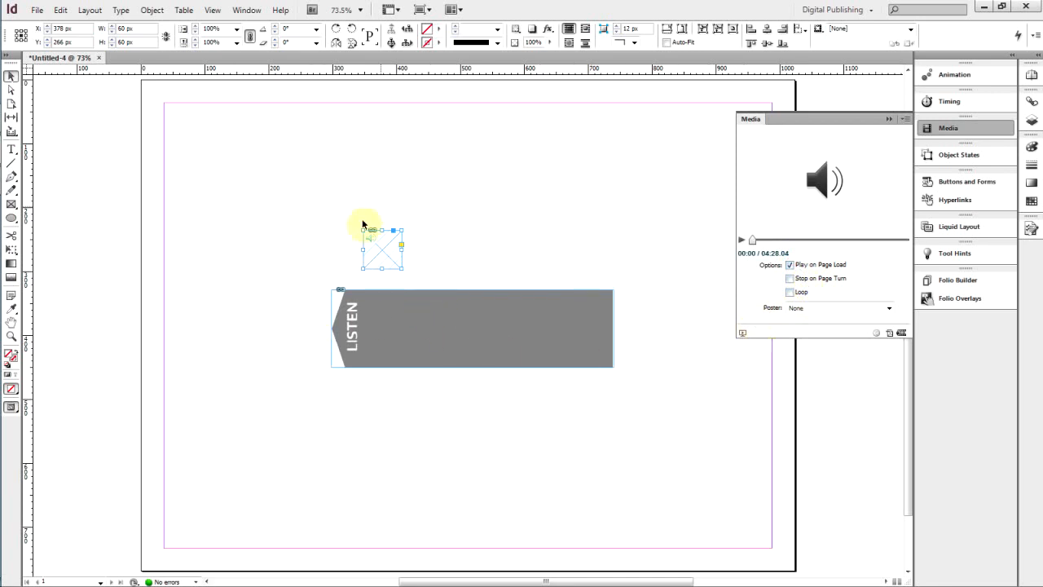
left_click(790, 279)
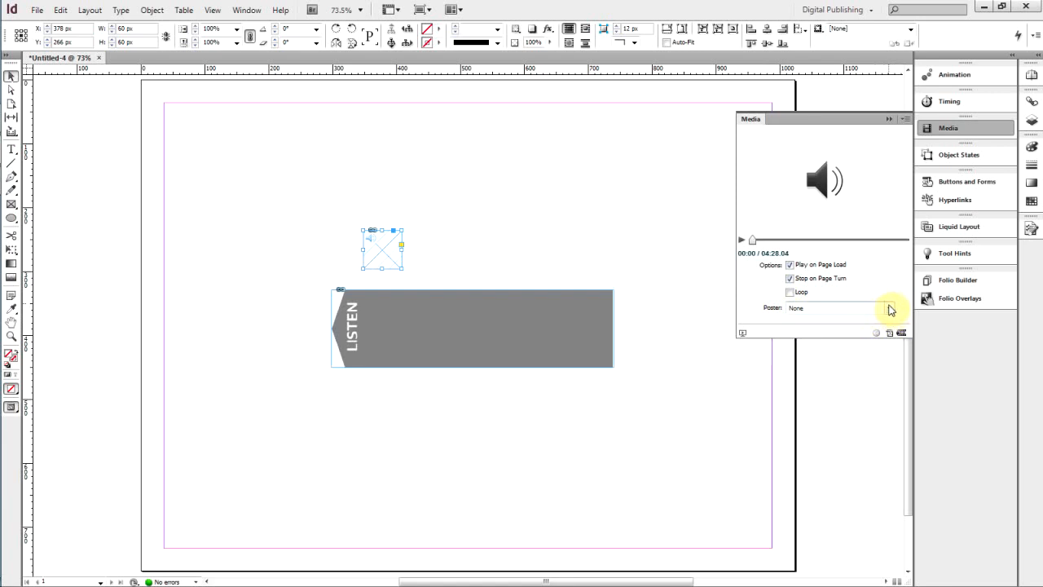
left_click(890, 313)
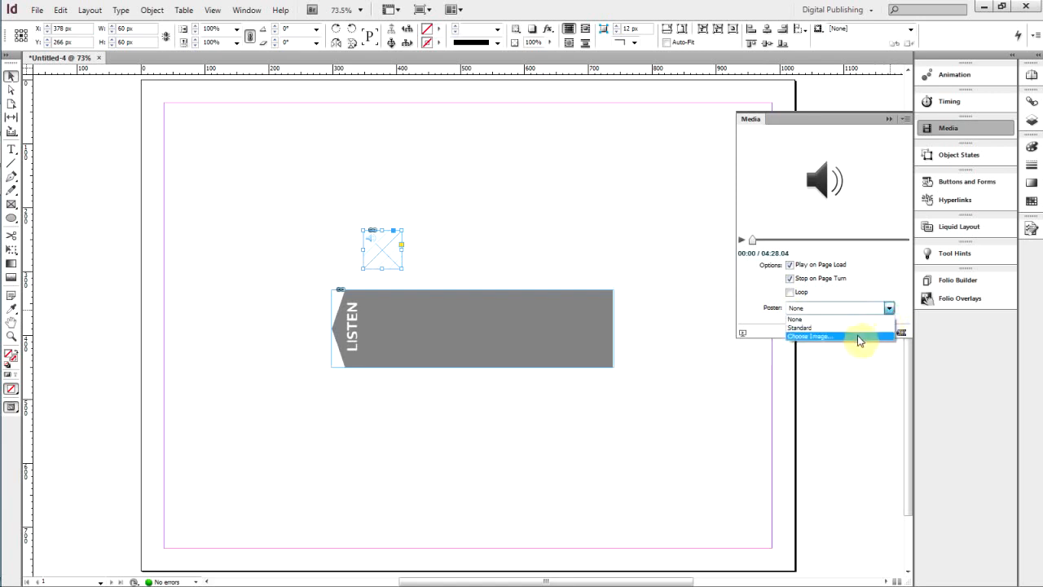
left_click(811, 328)
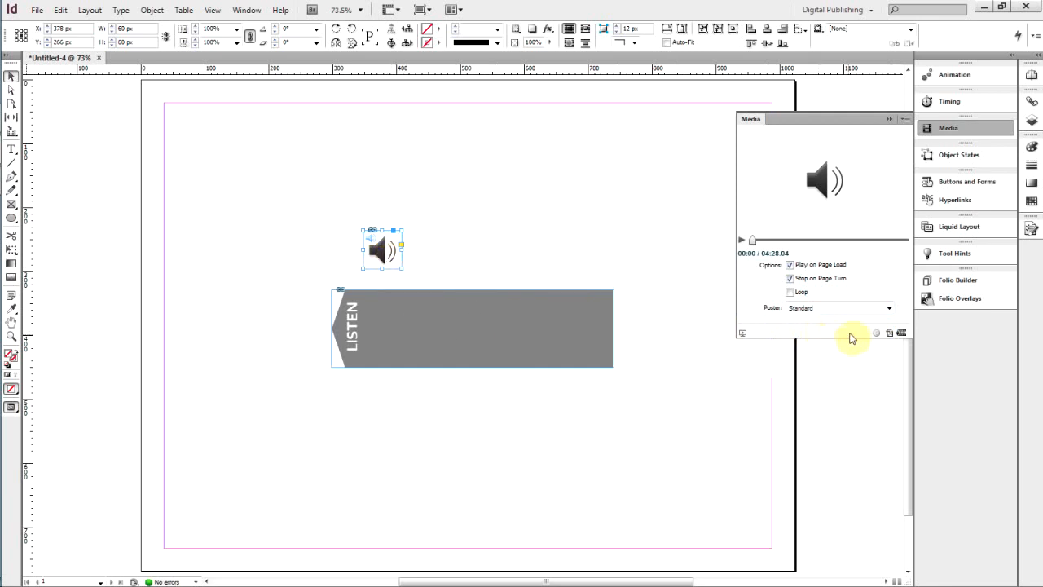
left_click(887, 309)
left_click(841, 337)
left_click(450, 324)
left_click(681, 479)
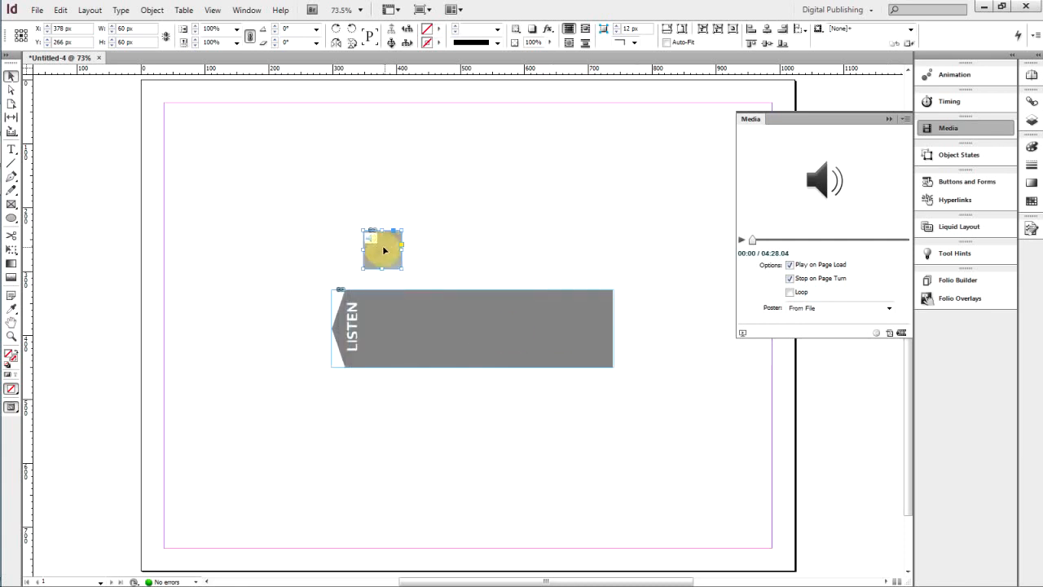
Fit the audio frame onto the LISTEN tab beside its label at about 94 px square, scaling the poster image to fill it
left_click_drag(386, 253, 414, 355)
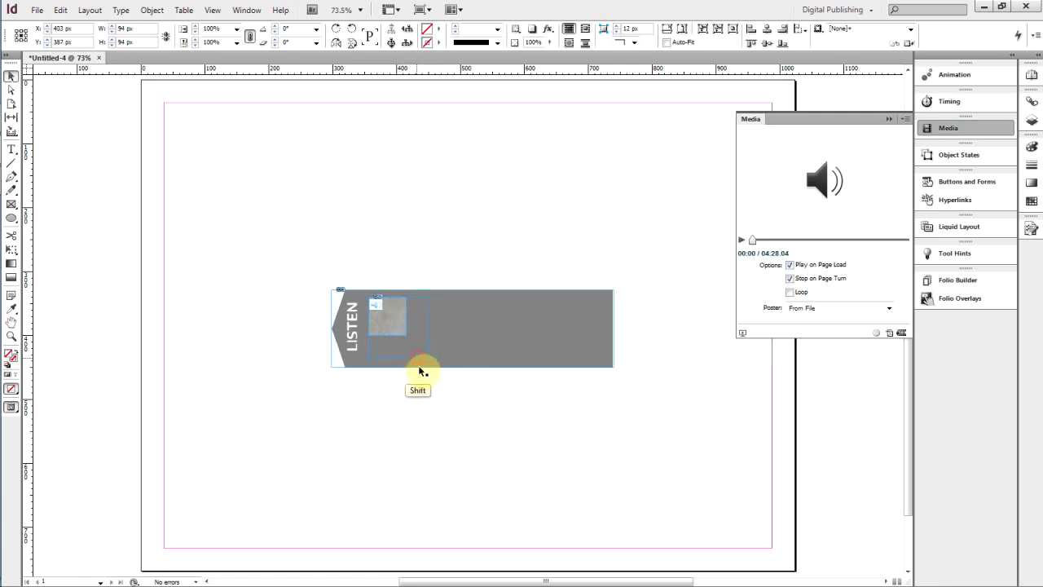
left_click(397, 326)
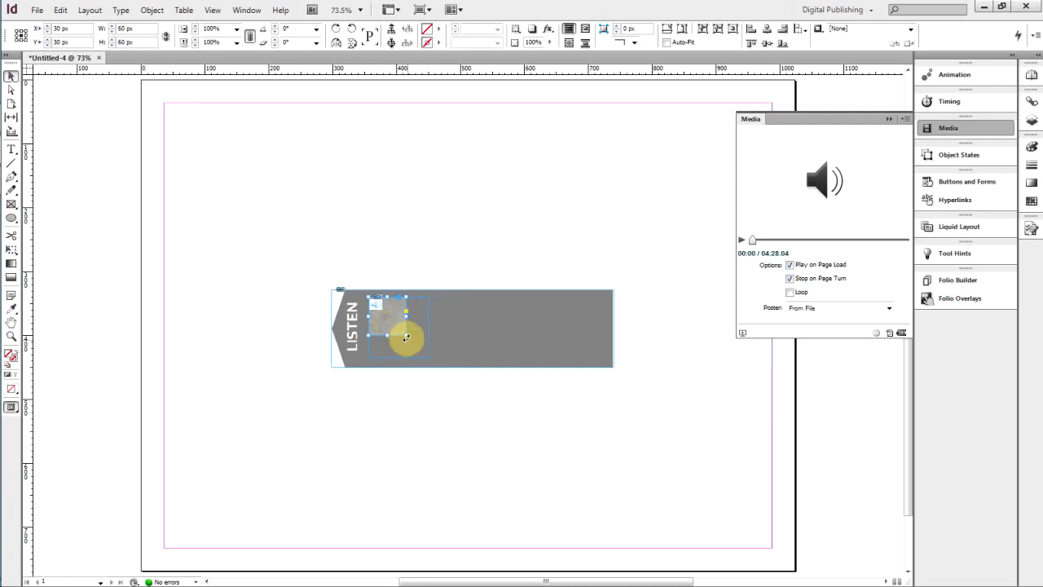
left_click_drag(407, 335, 424, 359)
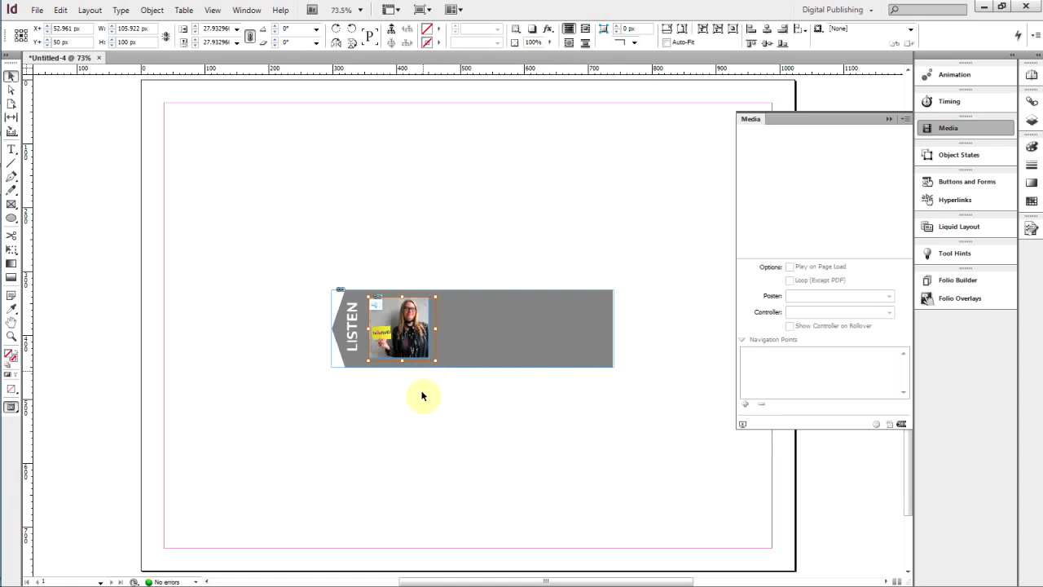
left_click(402, 406)
left_click(374, 317)
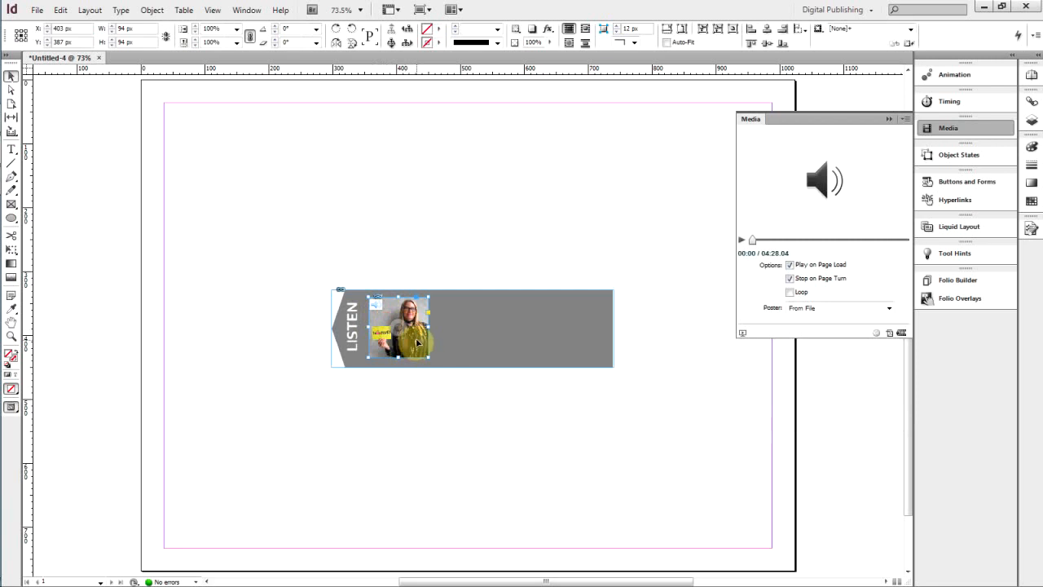
double_click(415, 344)
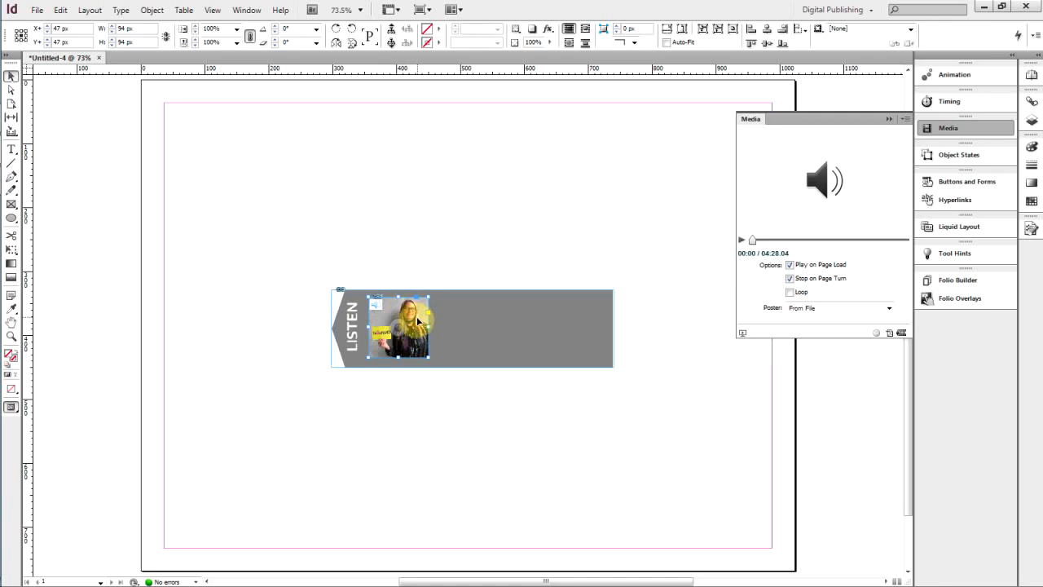
Draw a text frame about 282 px wide and 82 px high just above the LISTEN tab
left_click(408, 319)
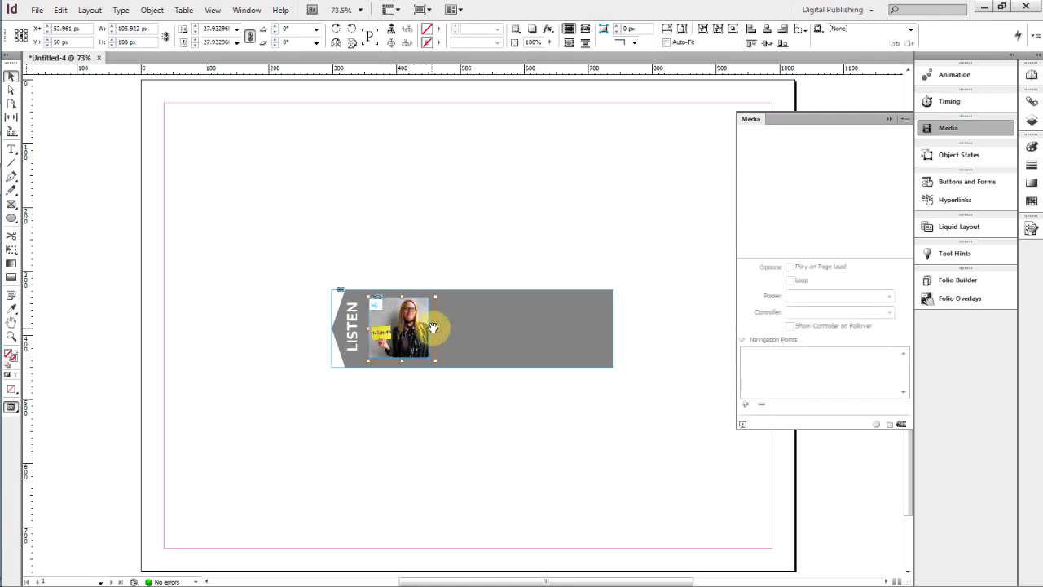
left_click(386, 233)
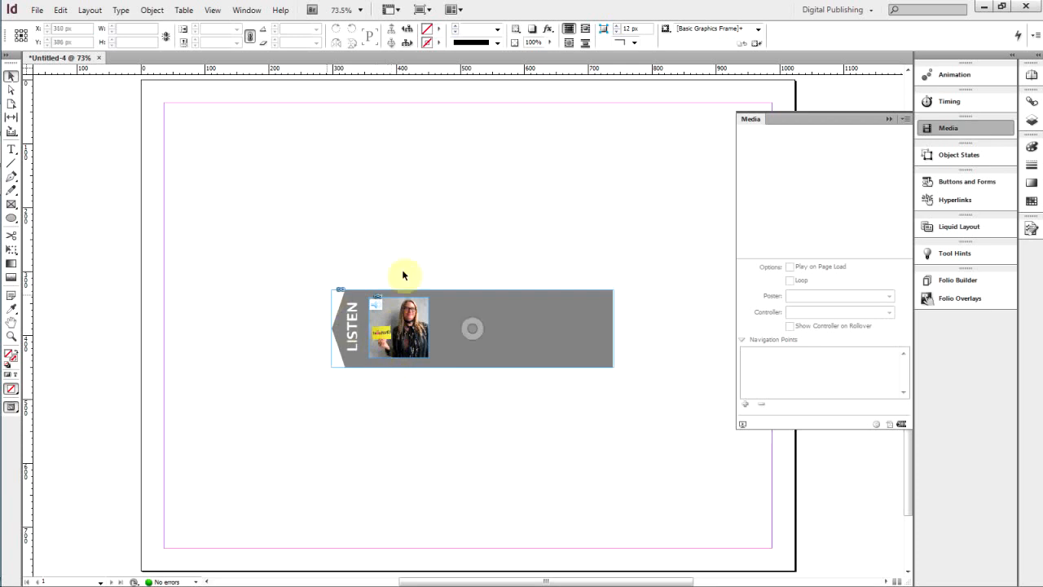
left_click(889, 120)
left_click(11, 150)
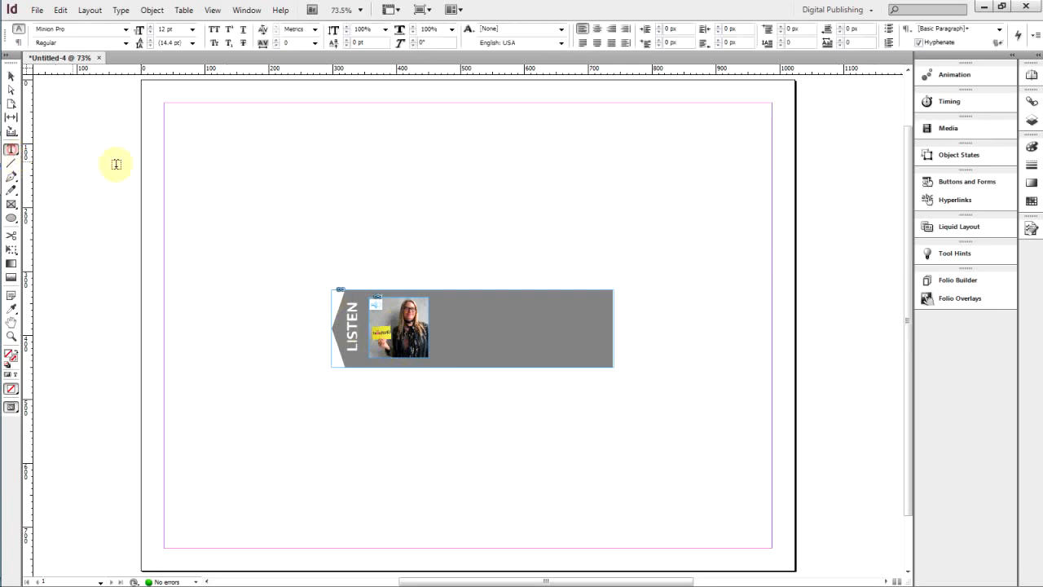
left_click_drag(434, 218, 614, 272)
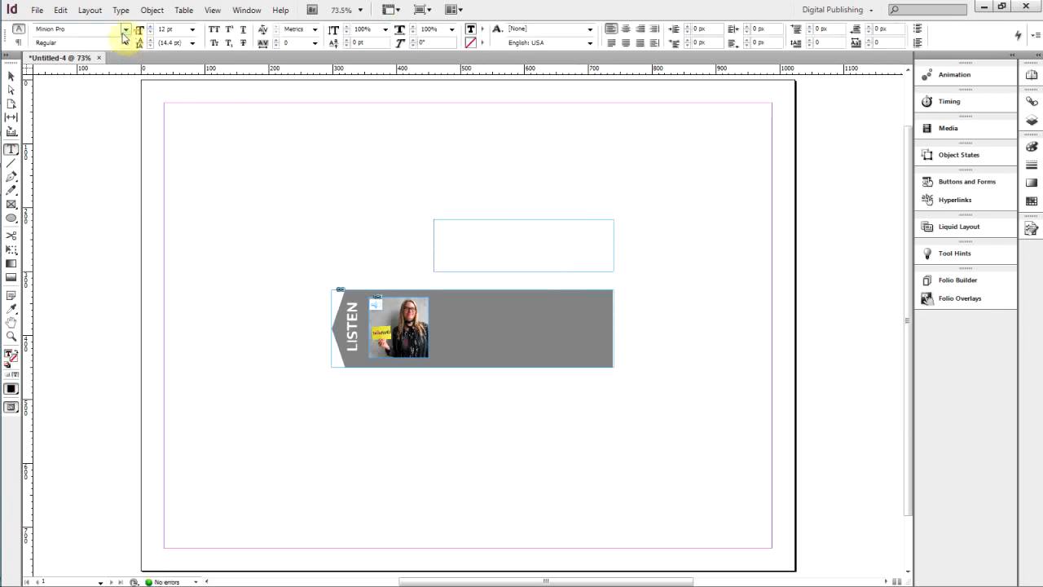
Enter the caption Aimee Mann performing “Pavlov’s Bell”. in 24 pt Corbel
left_click(125, 29)
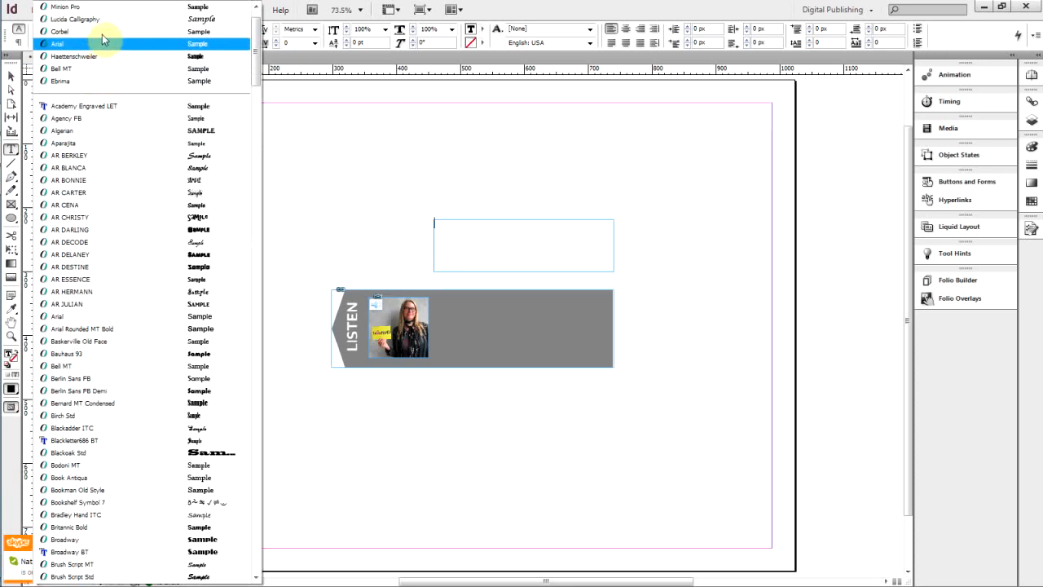
left_click(102, 32)
left_click(193, 31)
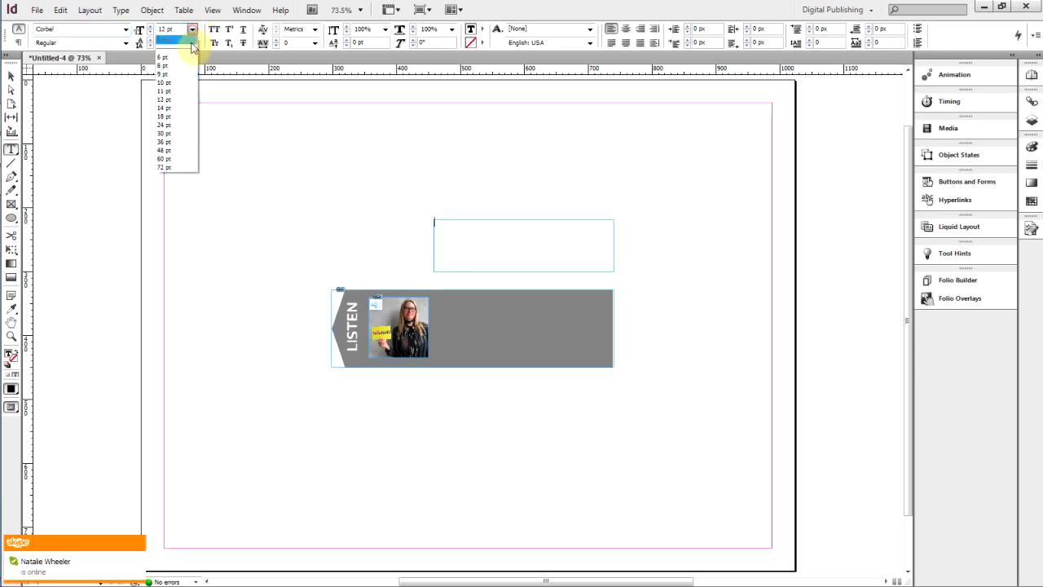
left_click(183, 125)
type("Aime")
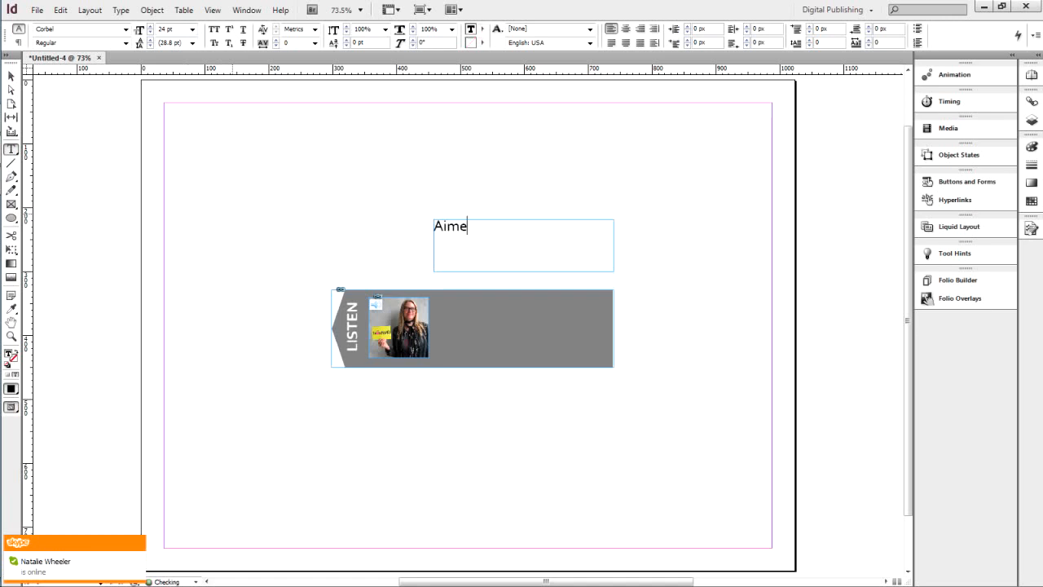
type("e Mann perf")
type("orming ")
type("\"PAv")
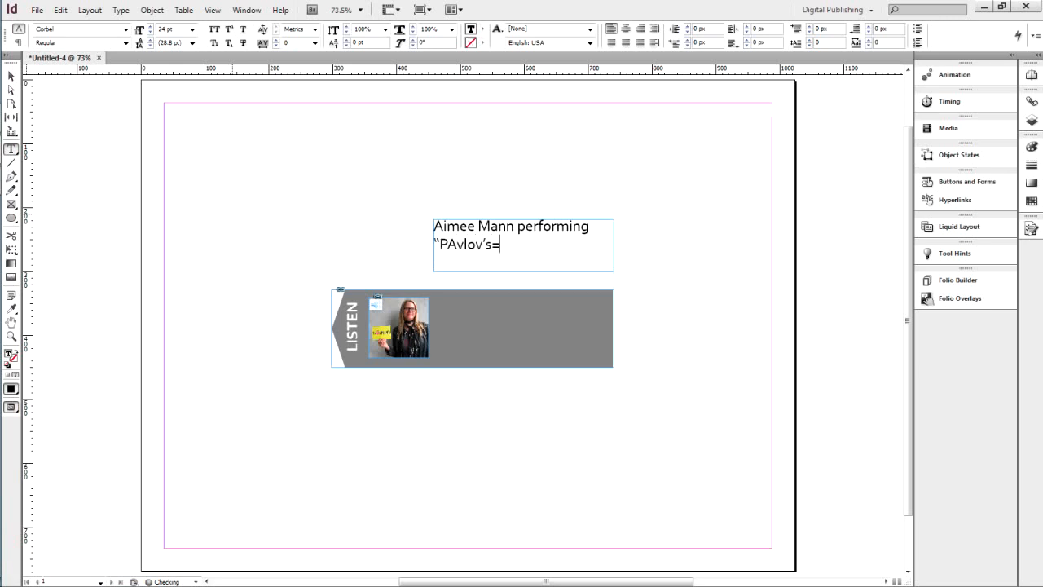
key("BackSpace")
key("BackSpace")
type("a")
Make Aimee Mann bold in the caption and colour the whole caption text white
left_click_drag(515, 227, 433, 225)
left_click(125, 42)
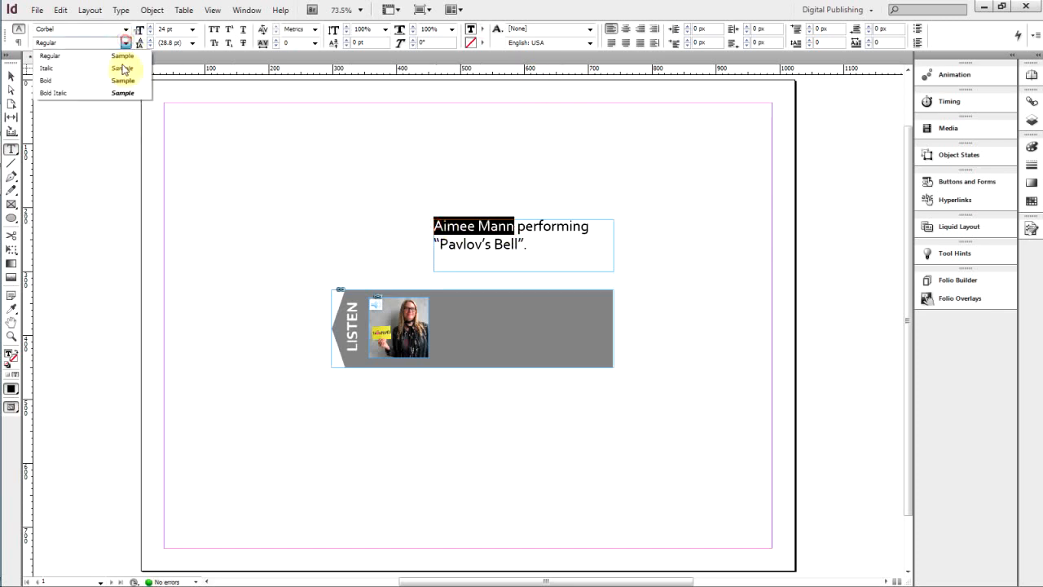
left_click(97, 82)
left_click_drag(550, 249, 399, 147)
left_click(479, 29)
left_click(510, 82)
Move the caption onto the LISTEN tab beside the photo and shrink its frame to about 254 × 49 px
left_click(11, 76)
left_click(478, 235)
left_click_drag(477, 235, 473, 316)
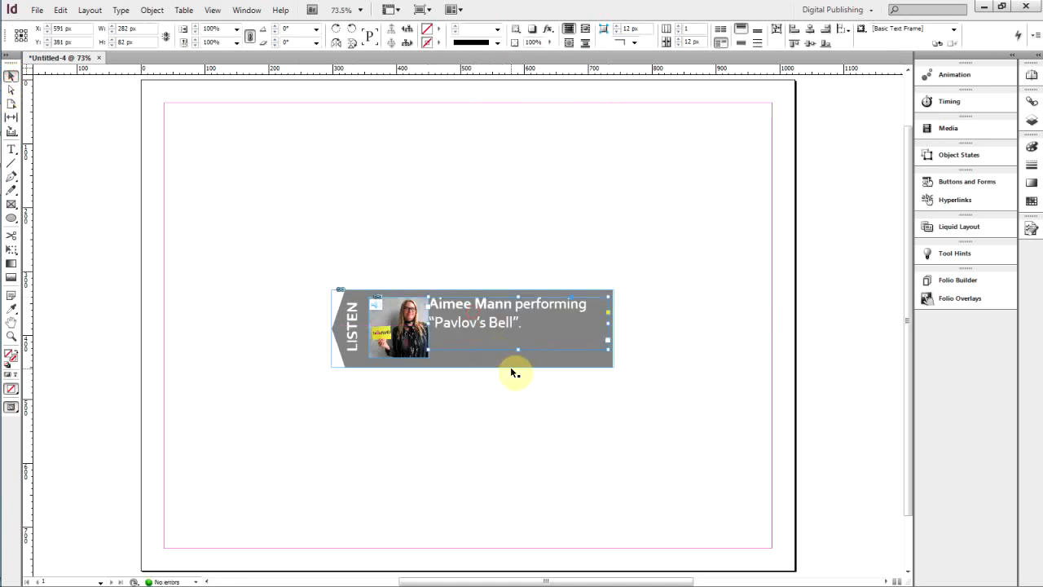
key("shift+Right")
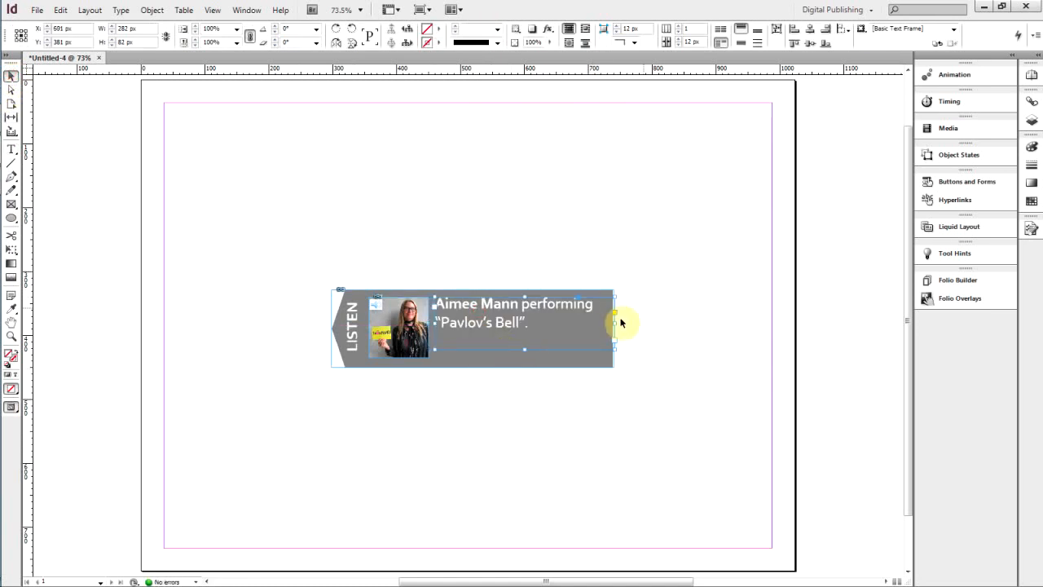
left_click_drag(612, 322, 597, 323)
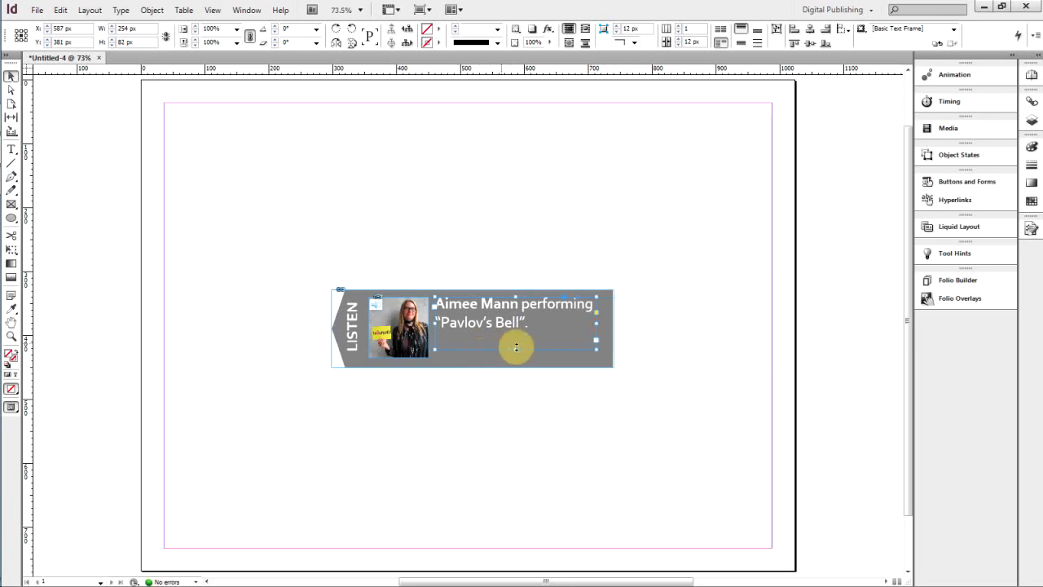
left_click_drag(515, 348, 520, 328)
Duplicate the caption frame and place the copy directly below it on the tab, centred at about X 587, Y 425.5 px
left_click(491, 308)
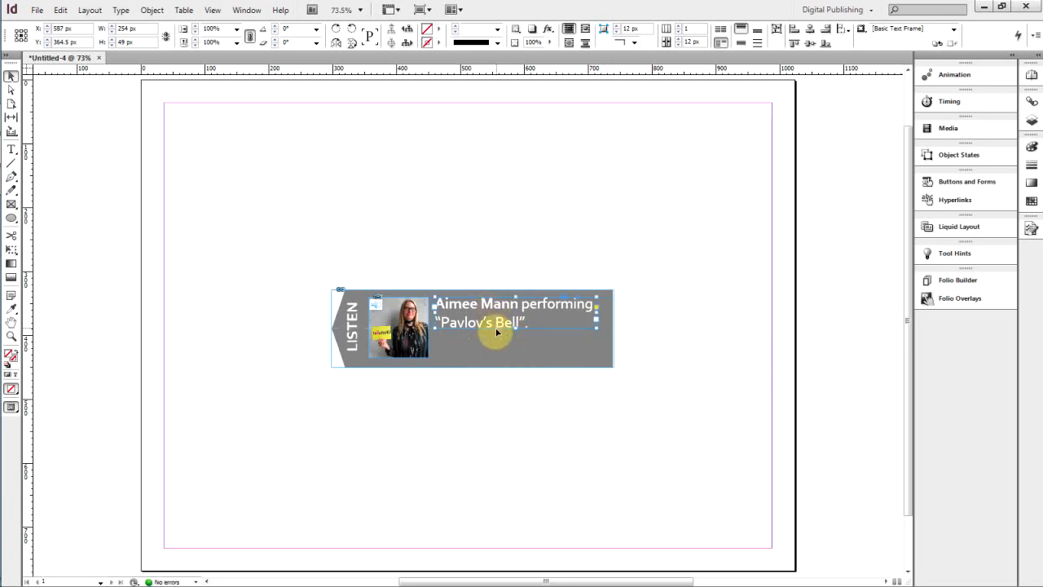
left_click(468, 447, "ctrl")
key("ctrl+v")
left_click_drag(470, 355, 433, 341)
Set the duplicated caption to 14 pt italic and replace its text with “Tap to play/pause audio.”
double_click(537, 358)
left_click(193, 30)
left_click(179, 109)
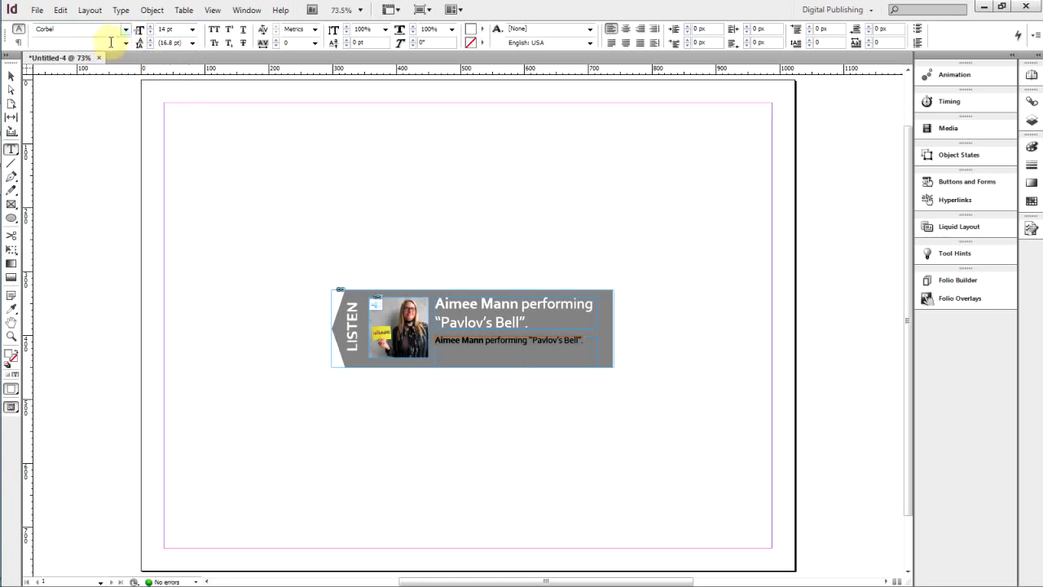
left_click(126, 43)
left_click(114, 68)
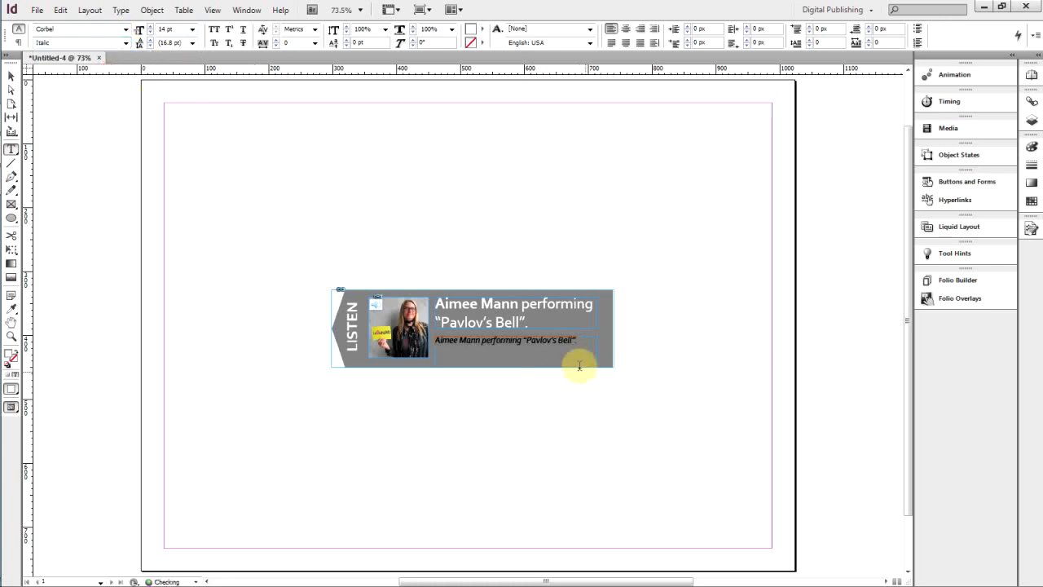
type("Tap to play/pau")
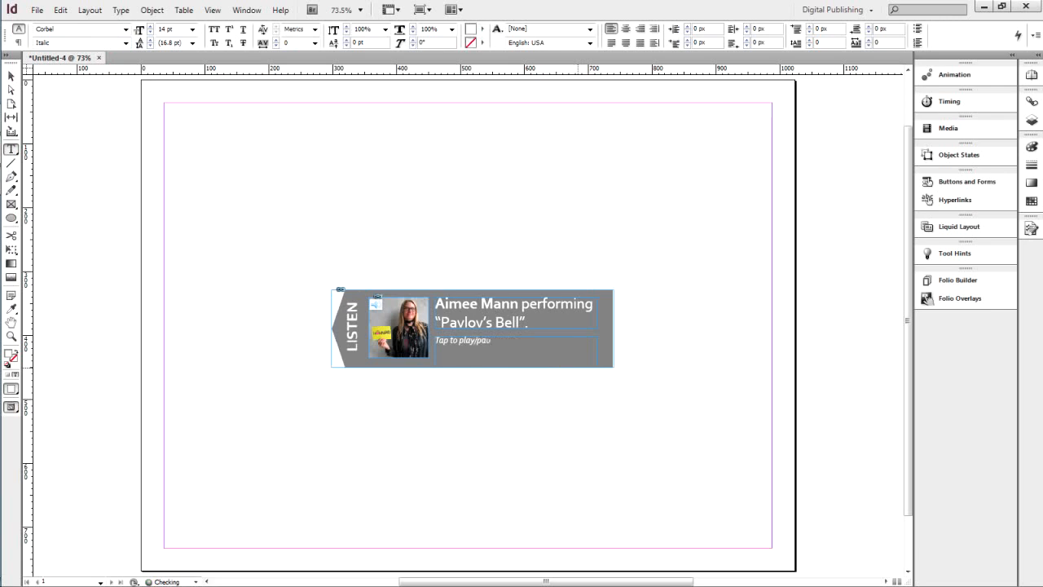
type("se audio.")
Shorten the play/pause text frame to about 13 px high and move it down level with the photo's lower edge
left_click(12, 76)
left_click(546, 356)
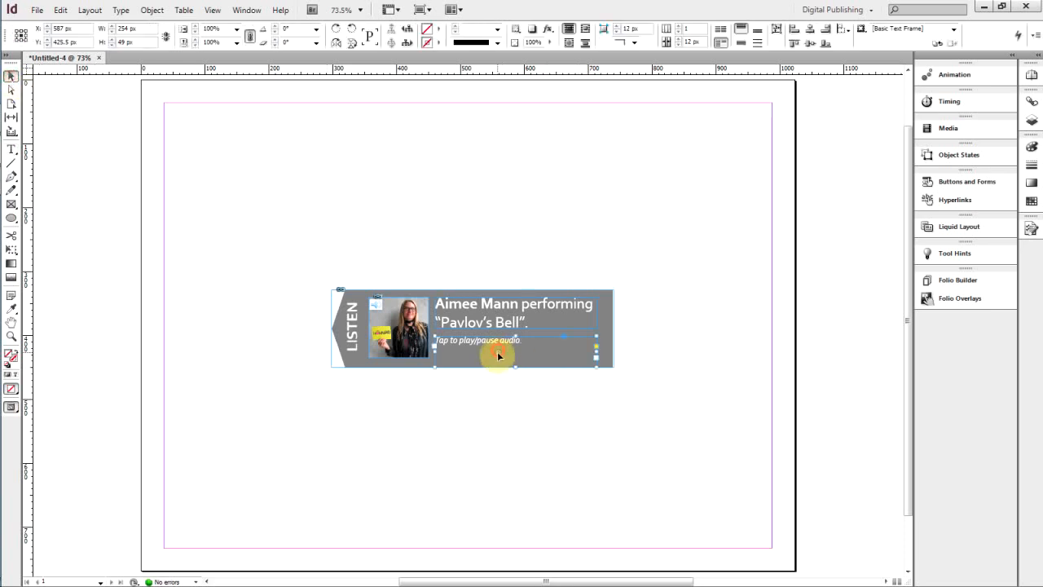
left_click_drag(514, 366, 487, 352)
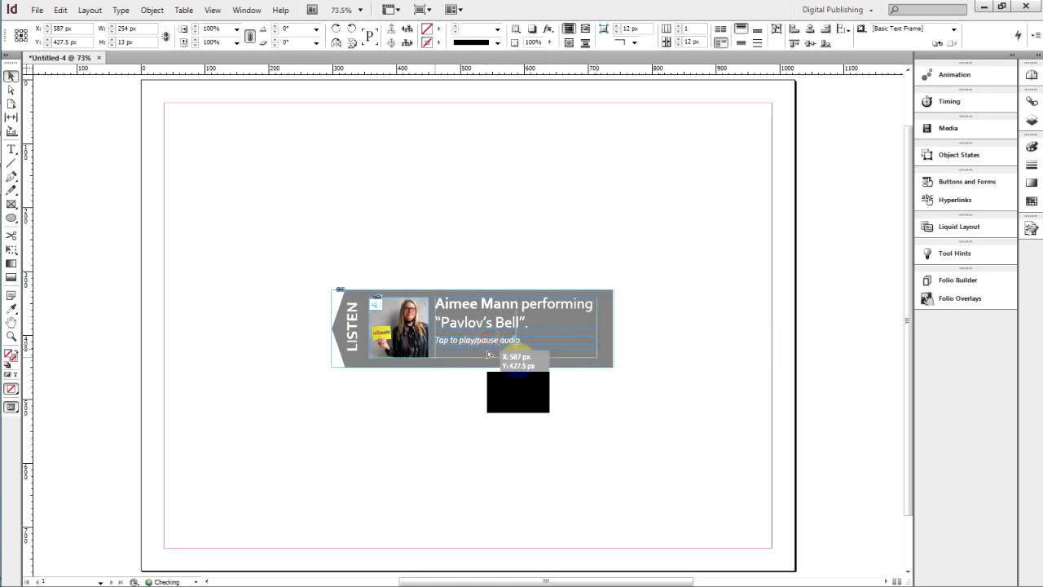
left_click(487, 414)
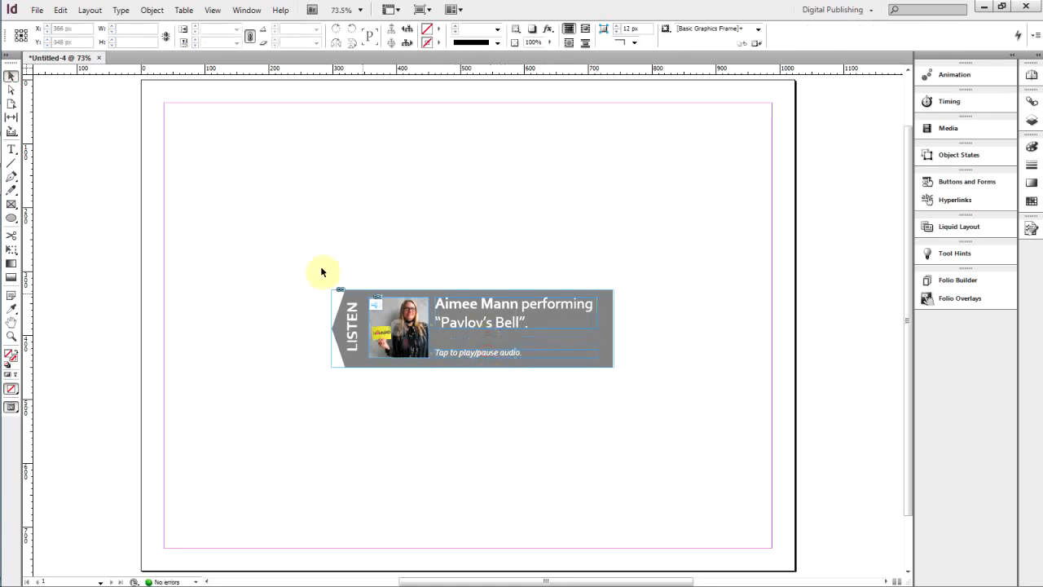
Group the LISTEN tab image, the audio frame and both text frames
left_click_drag(296, 267, 643, 394)
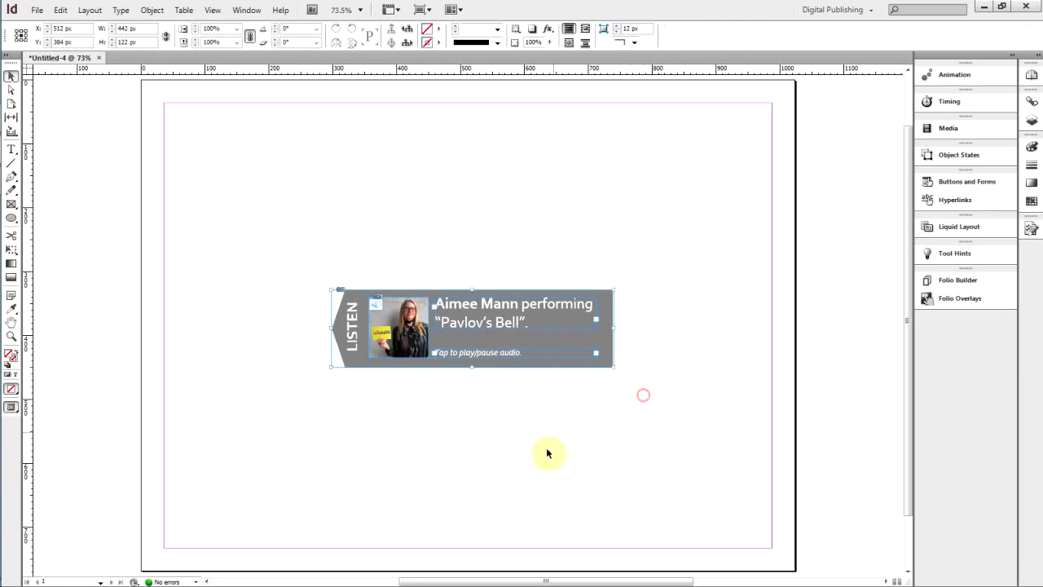
right_click(418, 352)
left_click(477, 364)
Move the group over the page's right edge, leaving only the LISTEN label on the page, centred at X 1195, Y 521 px
left_click_drag(360, 331, 802, 451)
left_click_drag(908, 393, 766, 511)
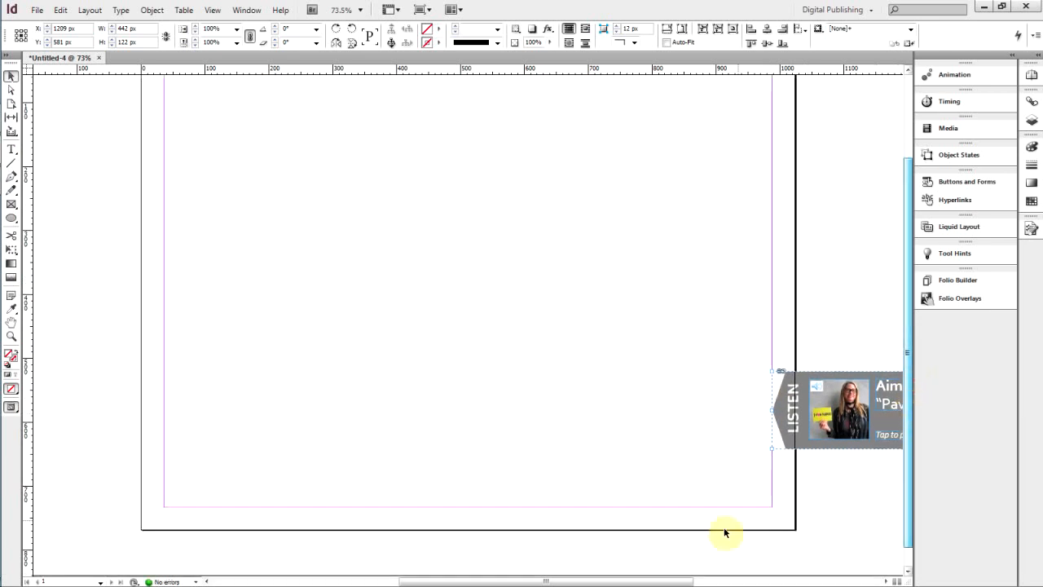
left_click_drag(685, 581, 751, 568)
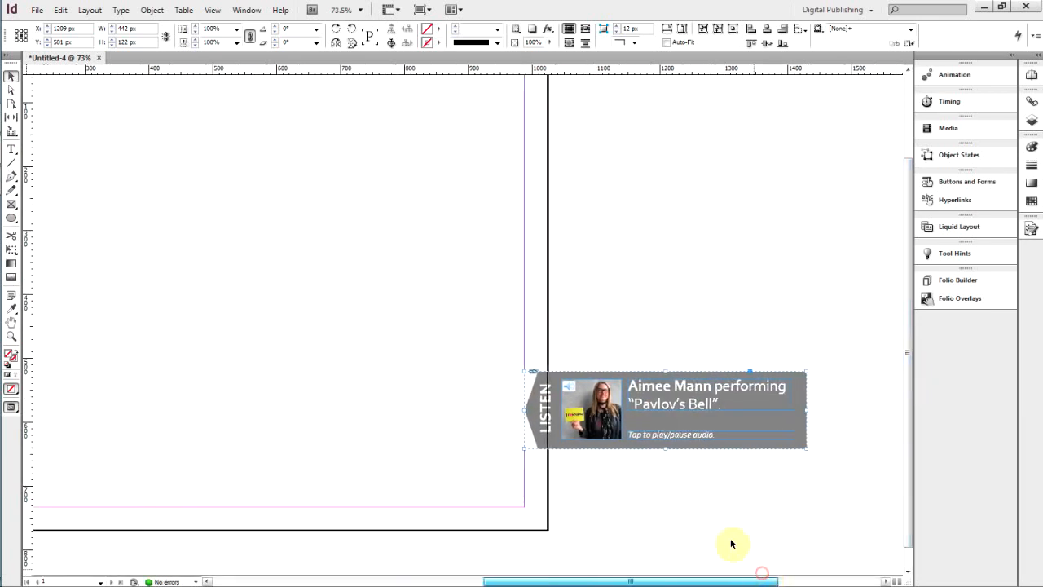
left_click_drag(561, 405, 546, 371)
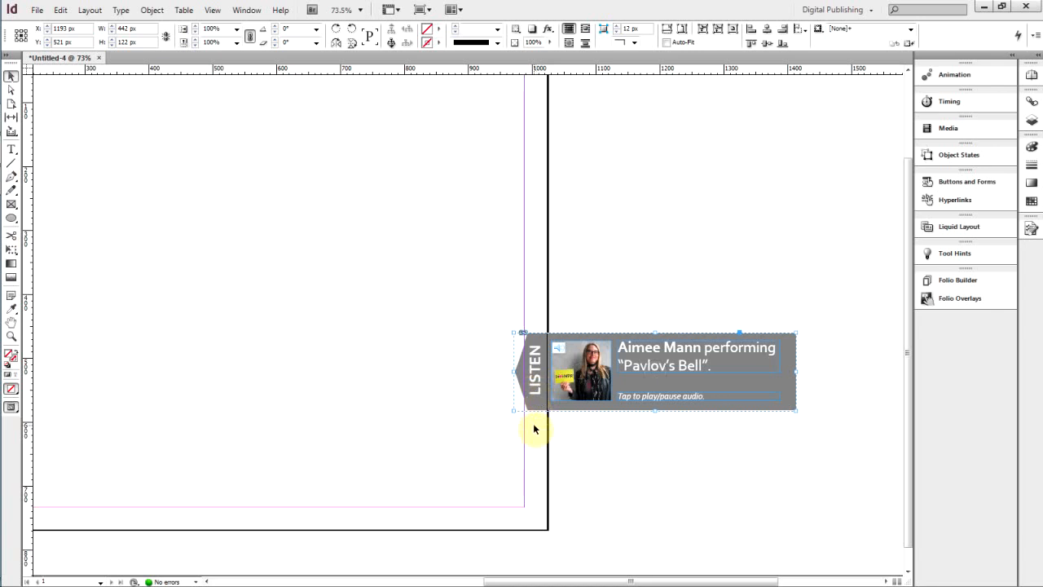
key("Right")
key("Right")
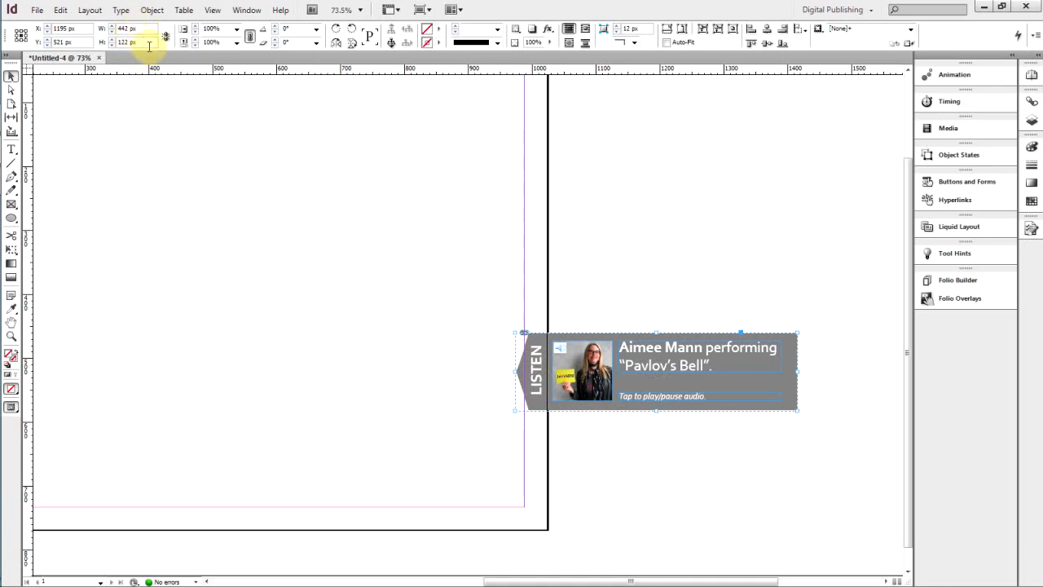
left_click(271, 289)
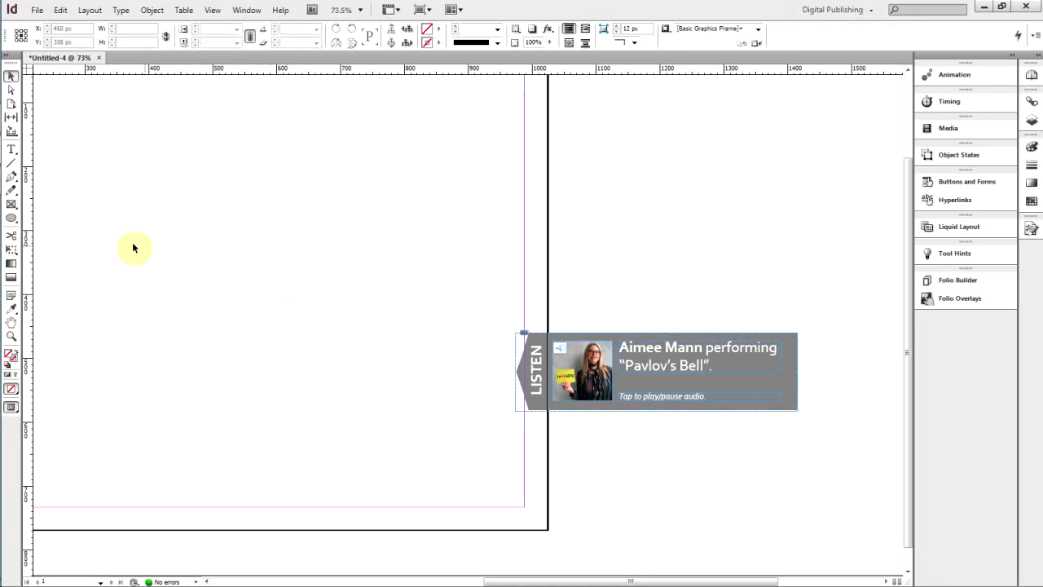
Create a 442 × 122 px rectangular frame and place it flush with the page's right edge, centred at X 803, Y 521 px
left_click(10, 205)
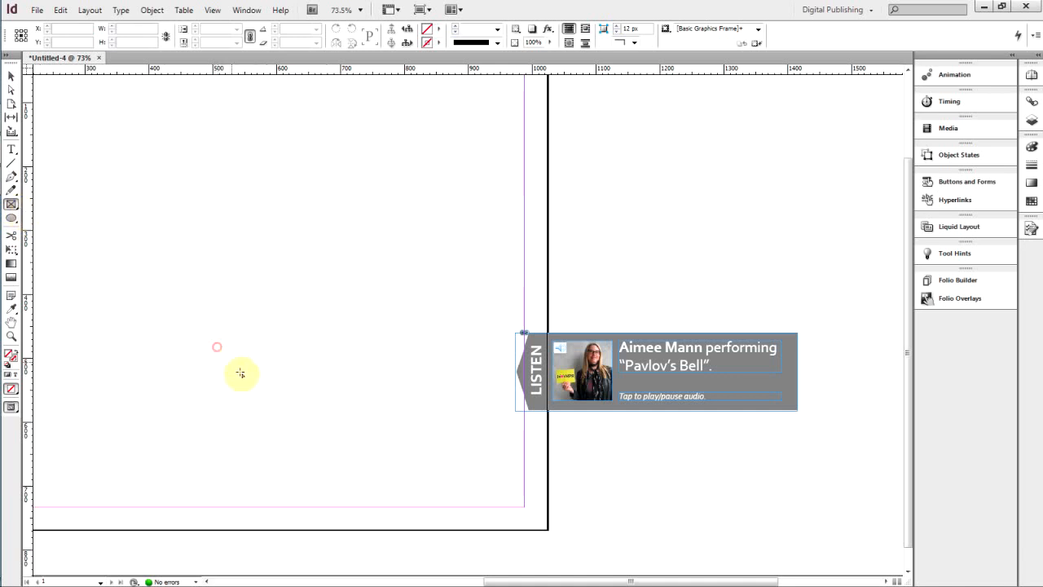
left_click_drag(210, 341, 326, 375)
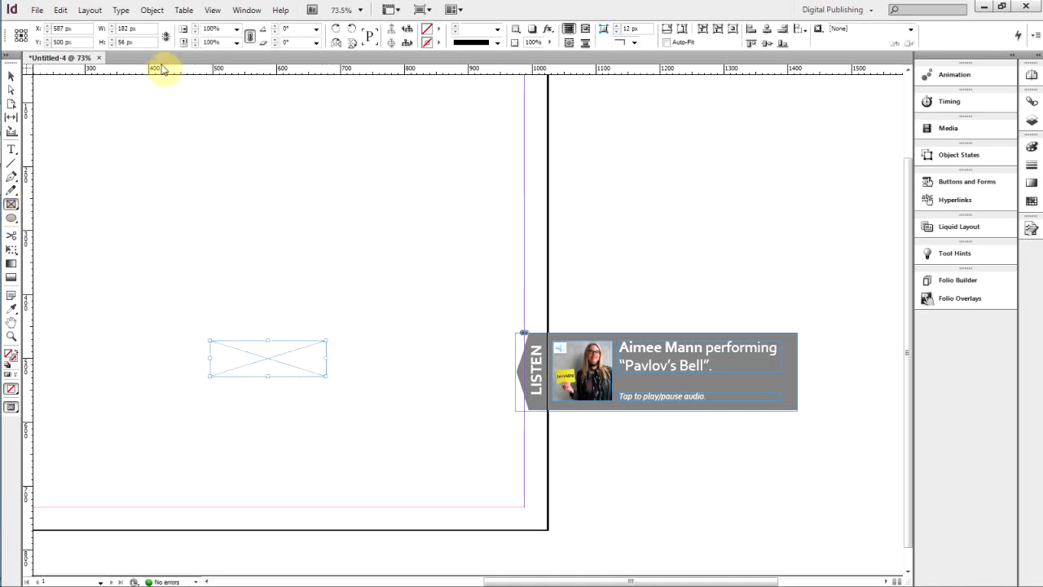
left_click(138, 28)
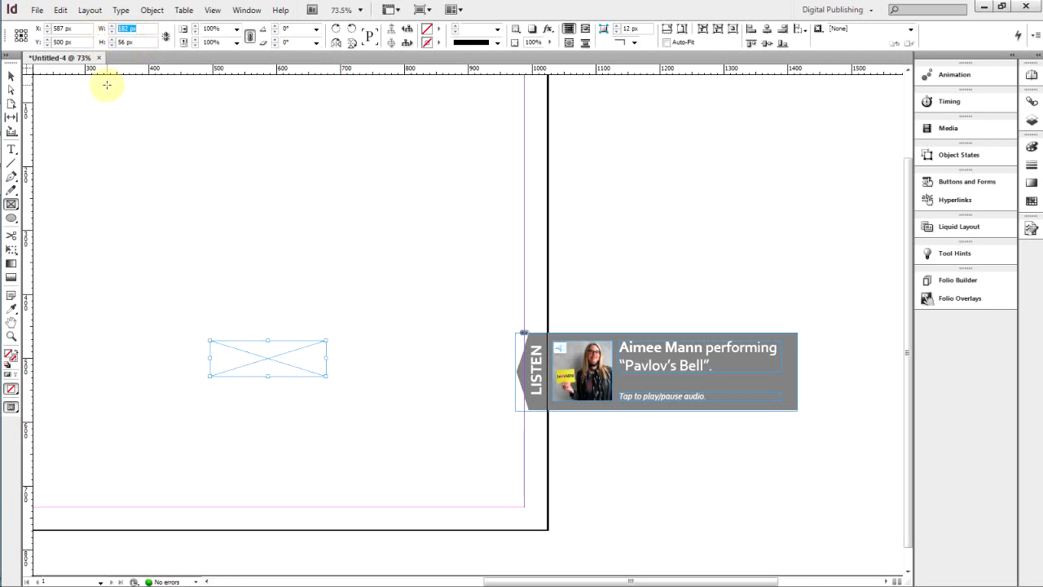
type("442")
key("Tab")
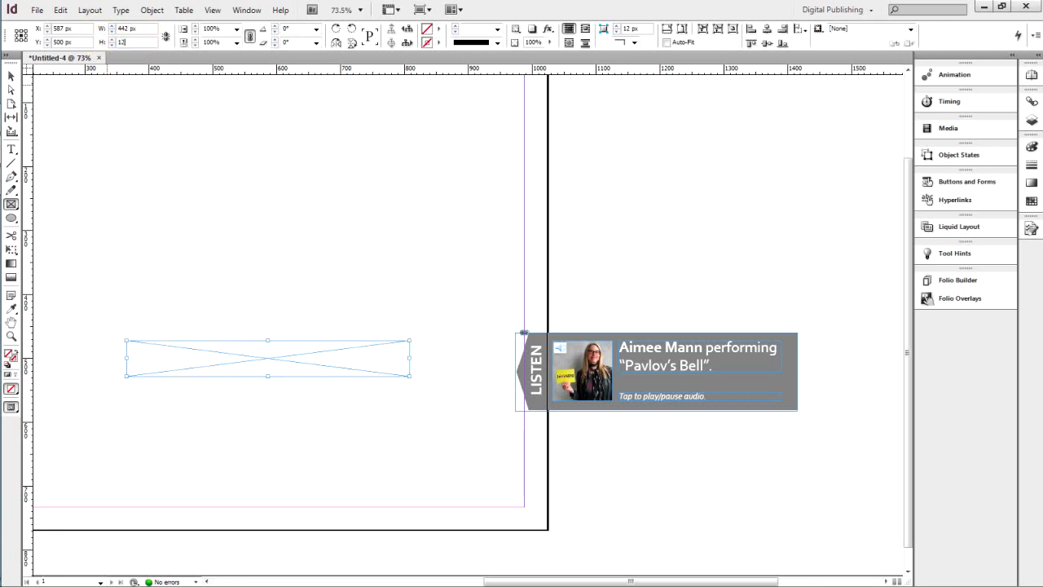
type("122")
key("Return")
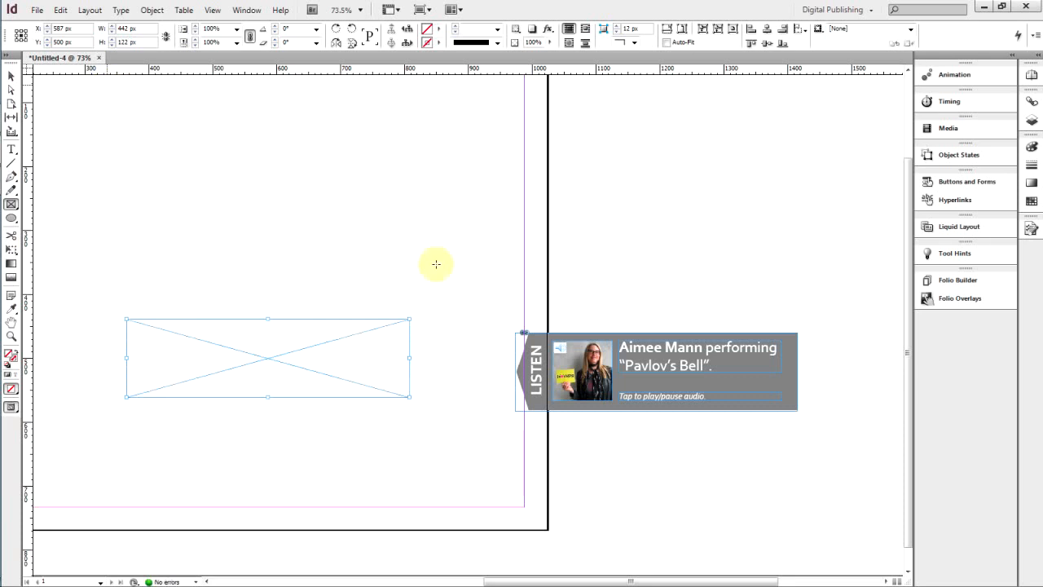
left_click(10, 77)
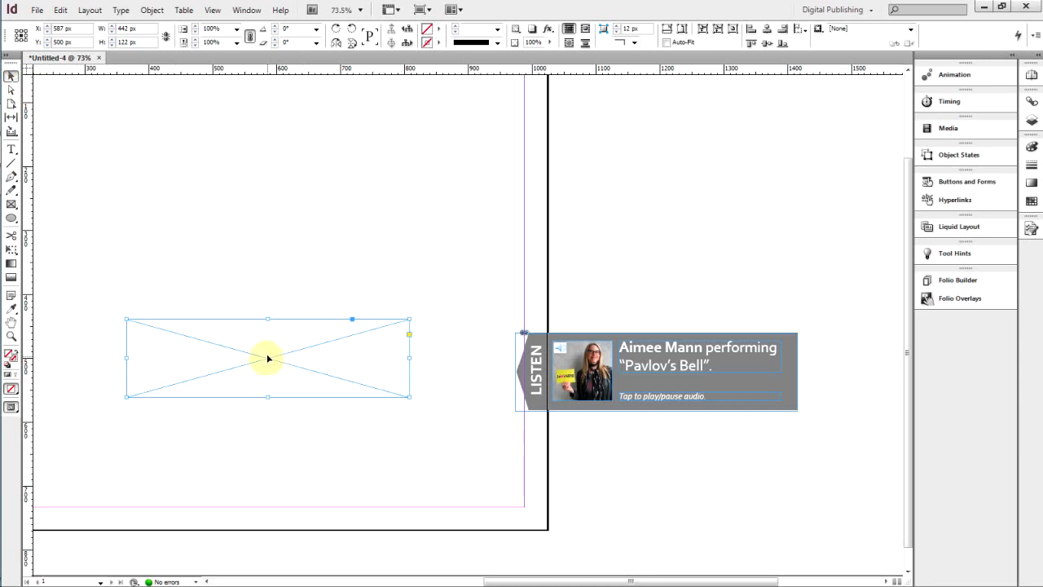
left_click_drag(263, 361, 401, 380)
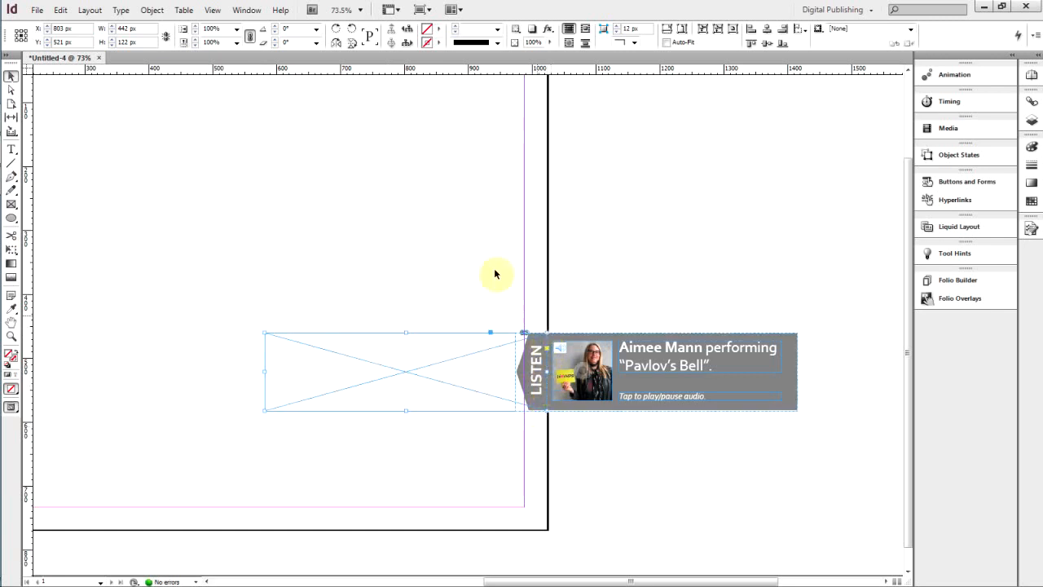
Cut the LISTEN tab group and paste it into the 442 × 122 px frame at the page edge
left_click(584, 390)
left_click(638, 365)
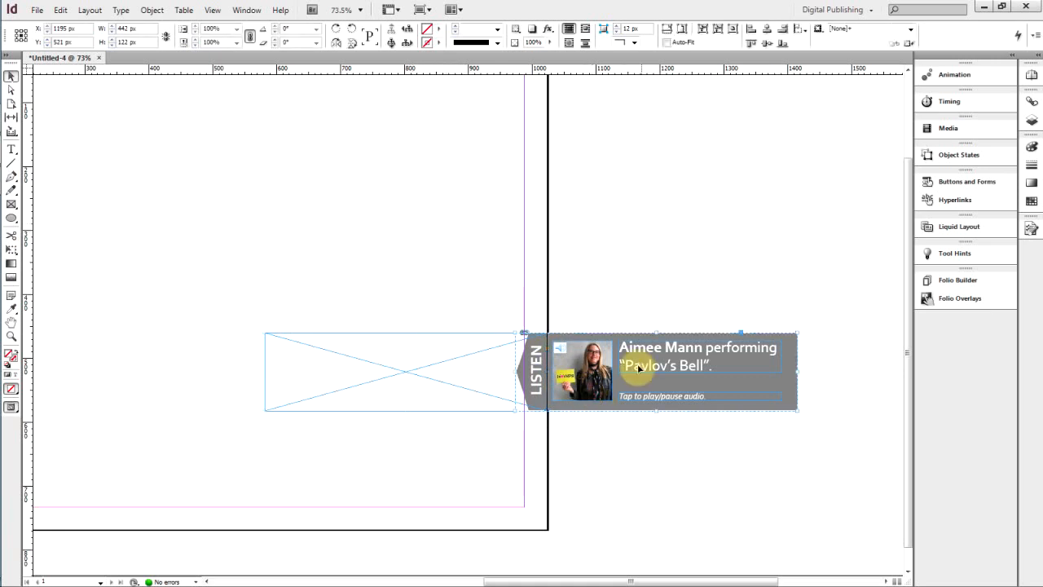
right_click(612, 383)
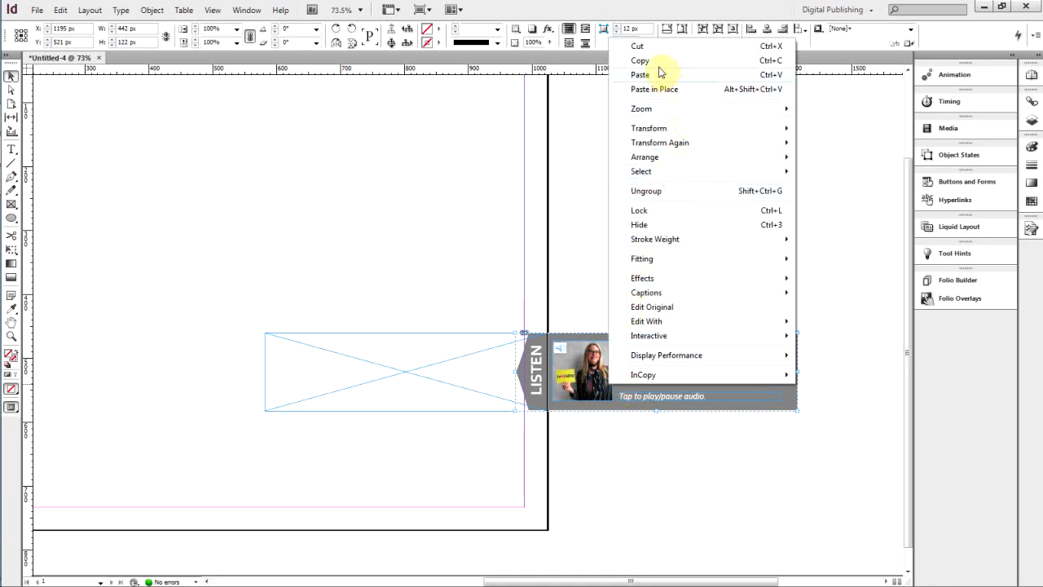
left_click(637, 47)
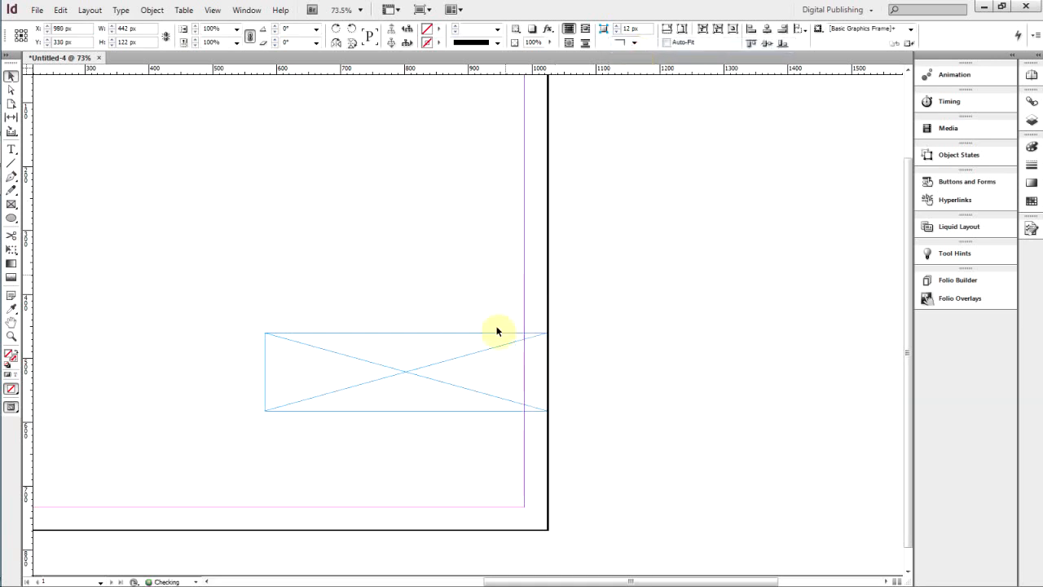
left_click(472, 380)
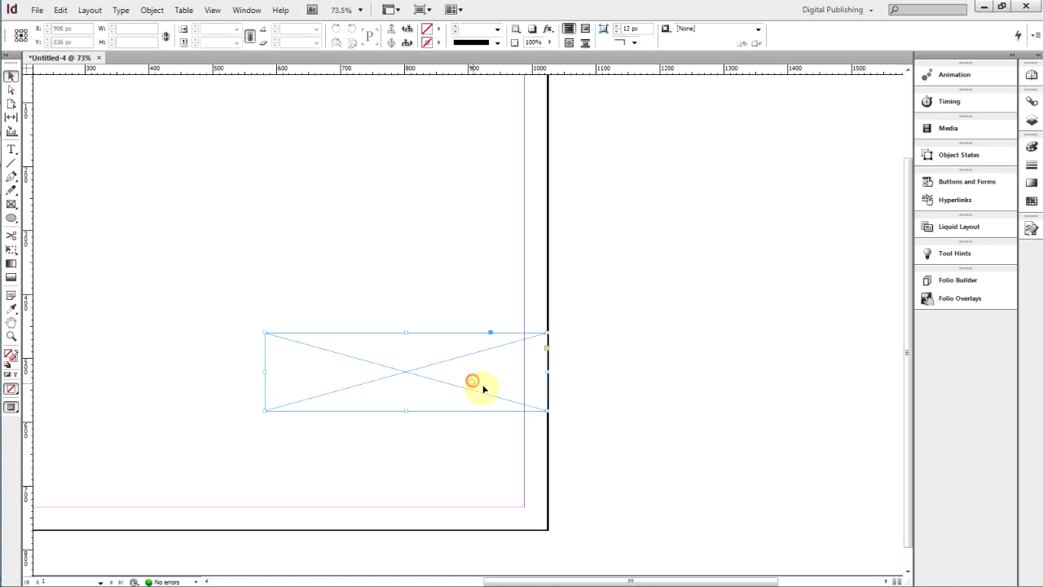
right_click(405, 377)
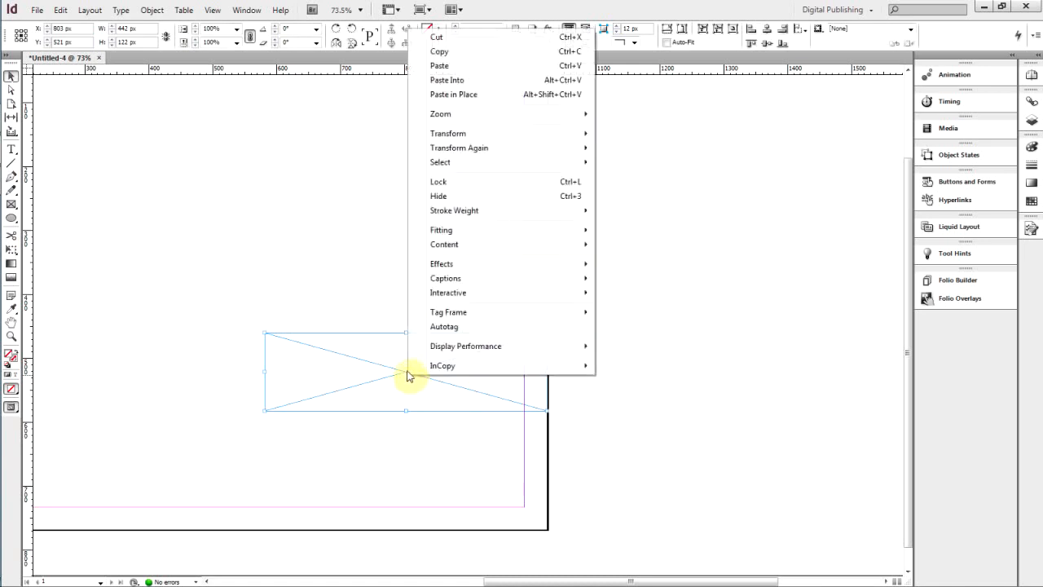
left_click(576, 80)
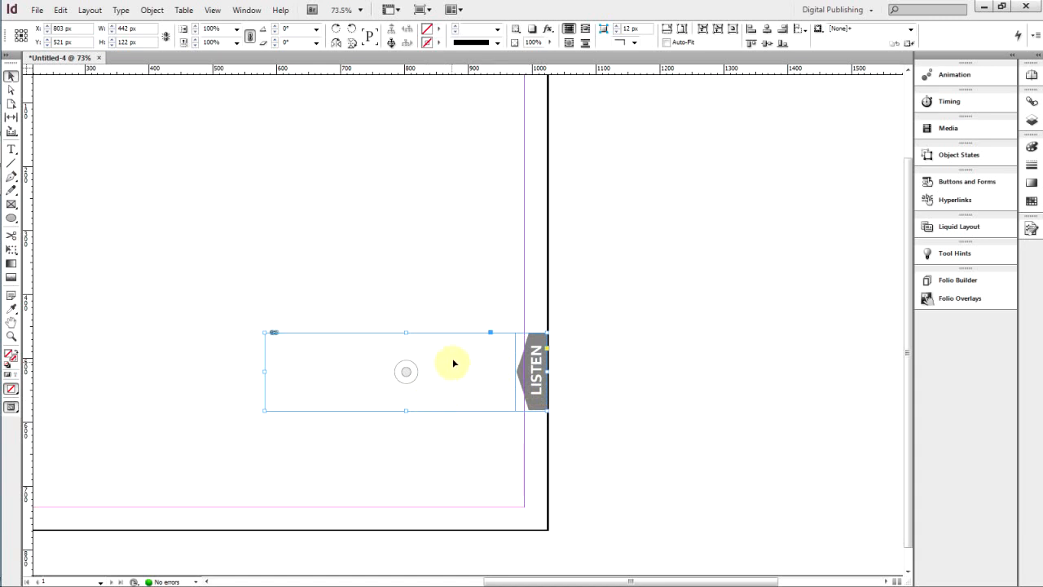
Make the frame a scrollable overlay with horizontal scroll direction, hidden scroll indicators and initial content at the document position
left_click(956, 301)
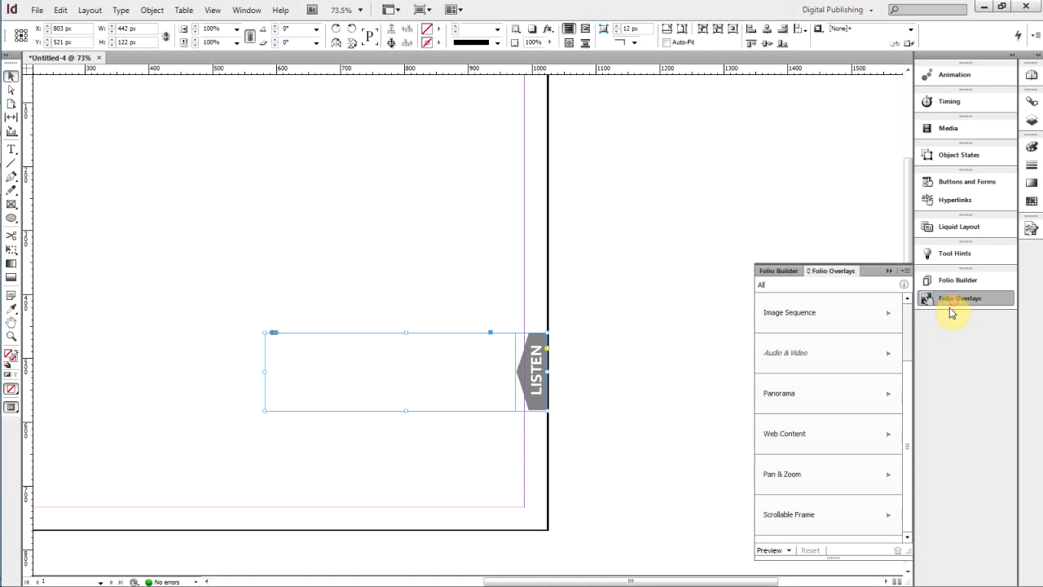
left_click(831, 522)
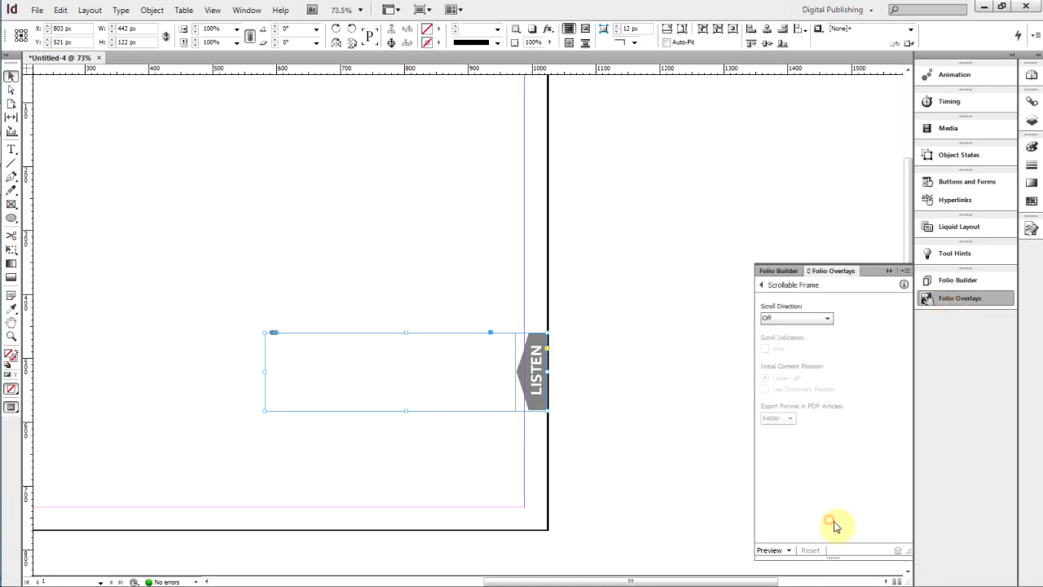
left_click(797, 329)
left_click(795, 348)
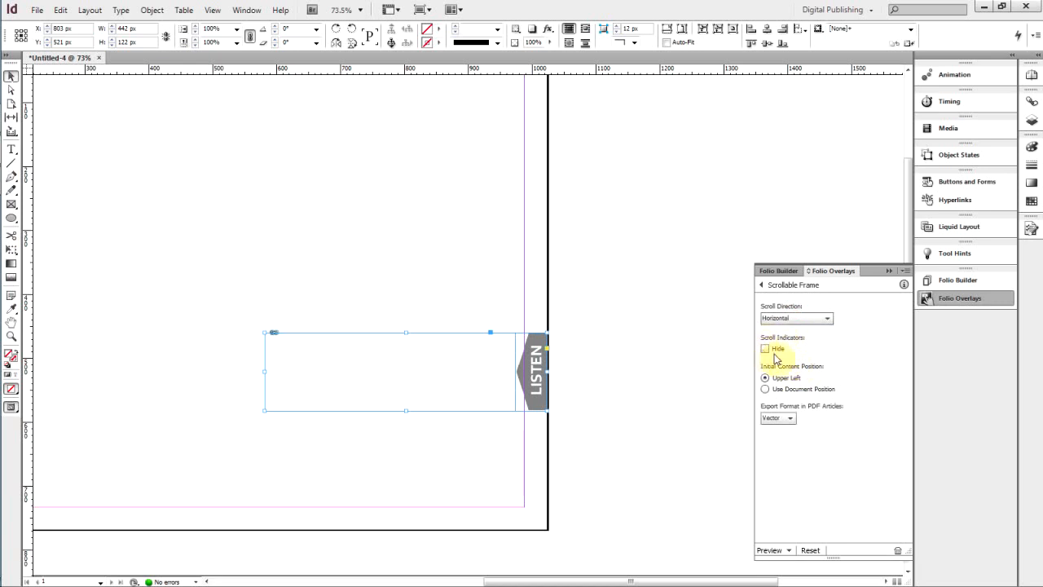
left_click(766, 351)
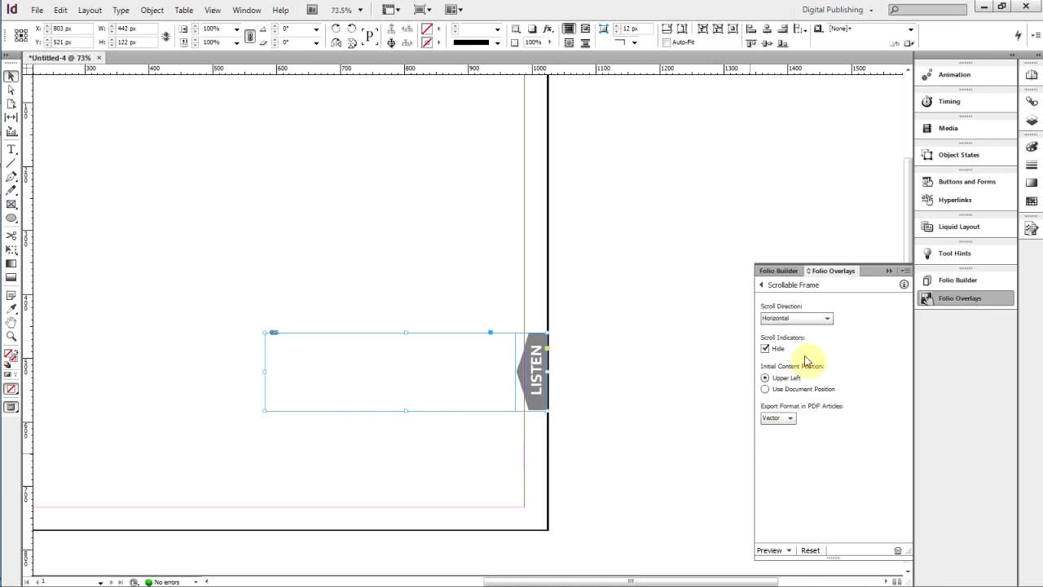
left_click(765, 389)
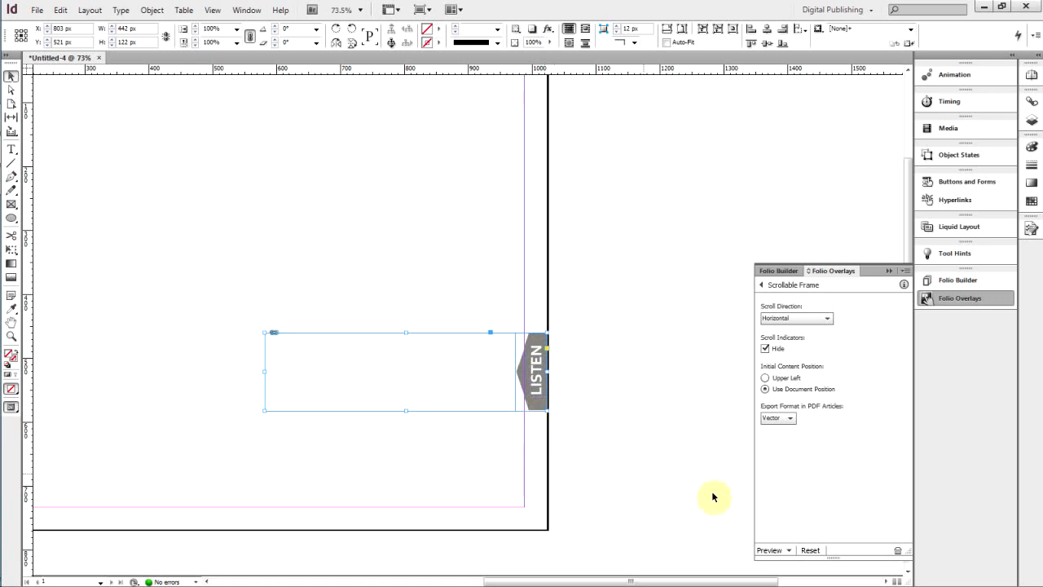
left_click(888, 270)
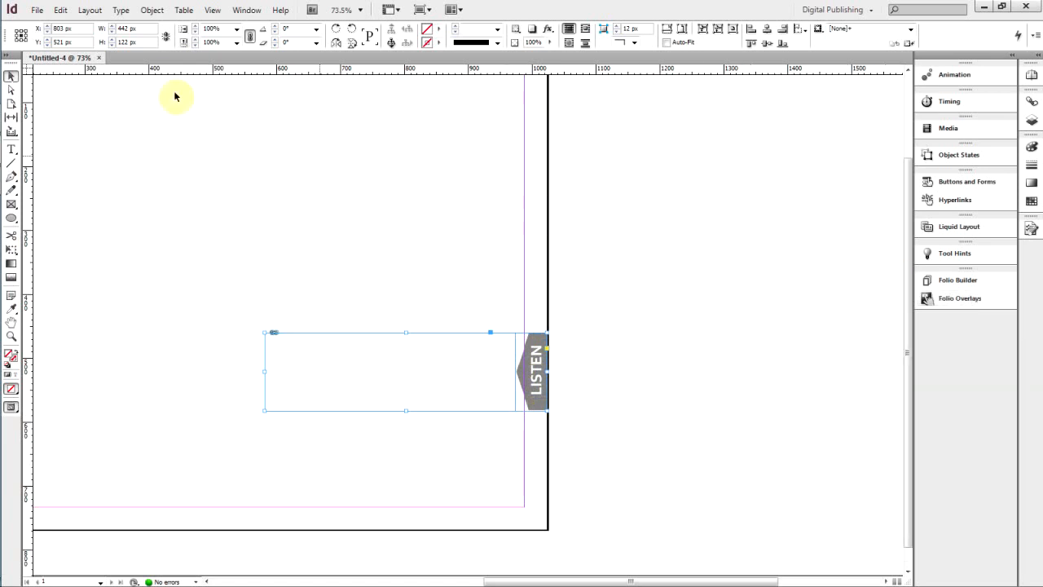
Save the document as "audio pull tab" in the InDesign Elements folder
left_click(38, 10)
left_click(66, 132)
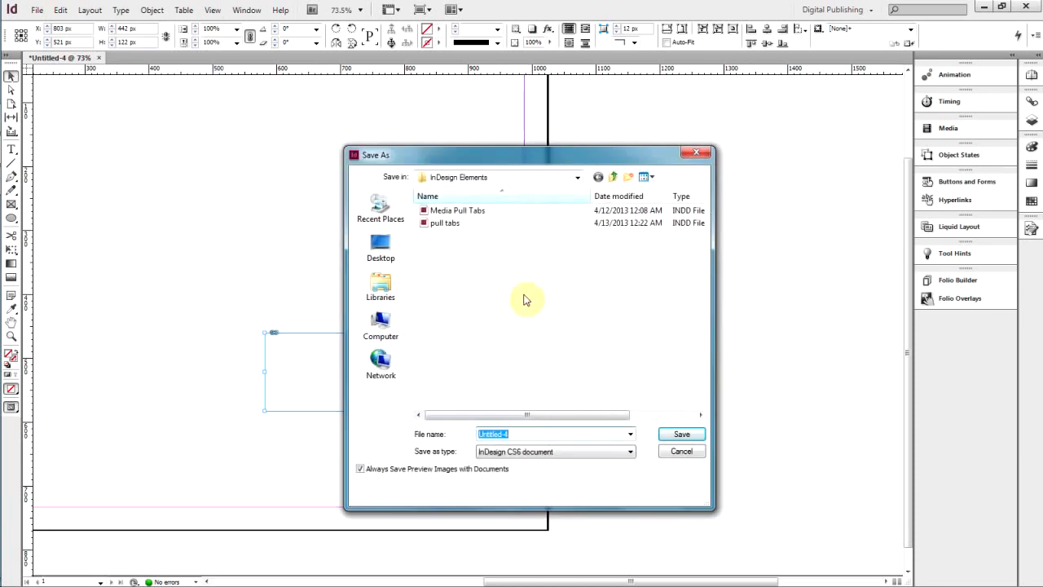
type("audio pull tab")
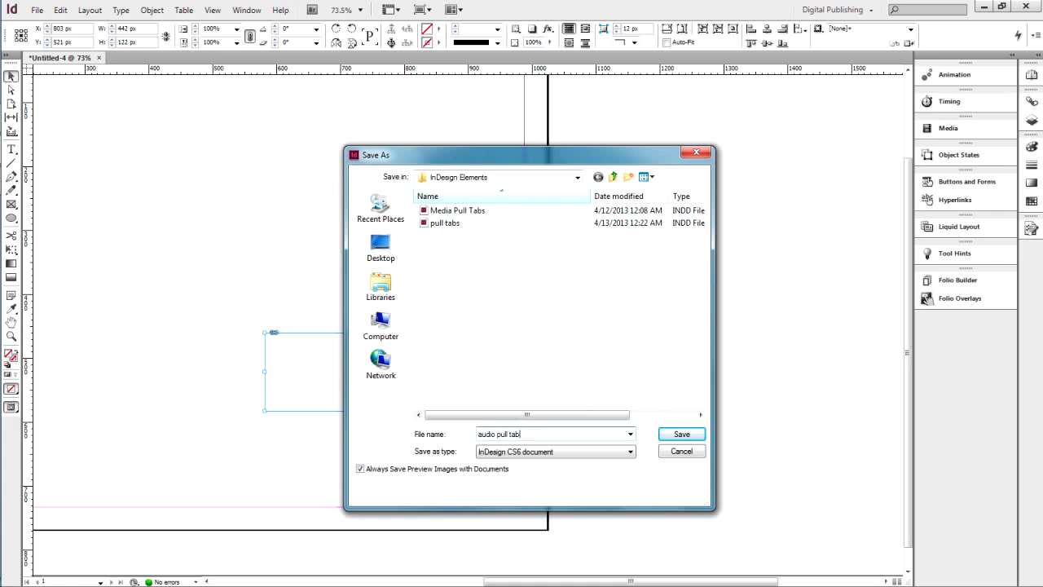
key("Return")
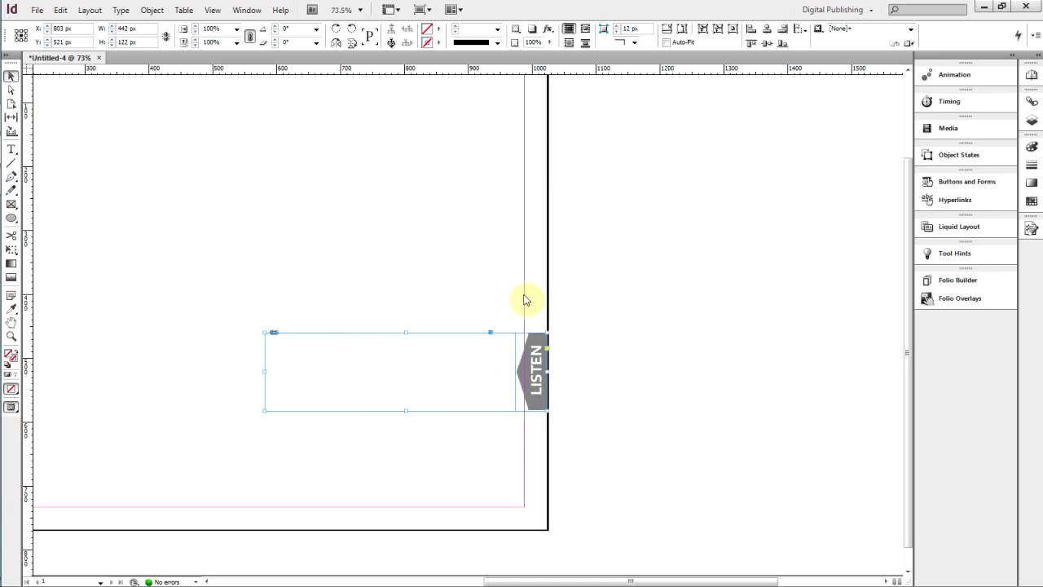
Preview the folio in Adobe Content Viewer and test sliding the LISTEN tab out and back in
left_click(927, 298)
left_click(906, 272)
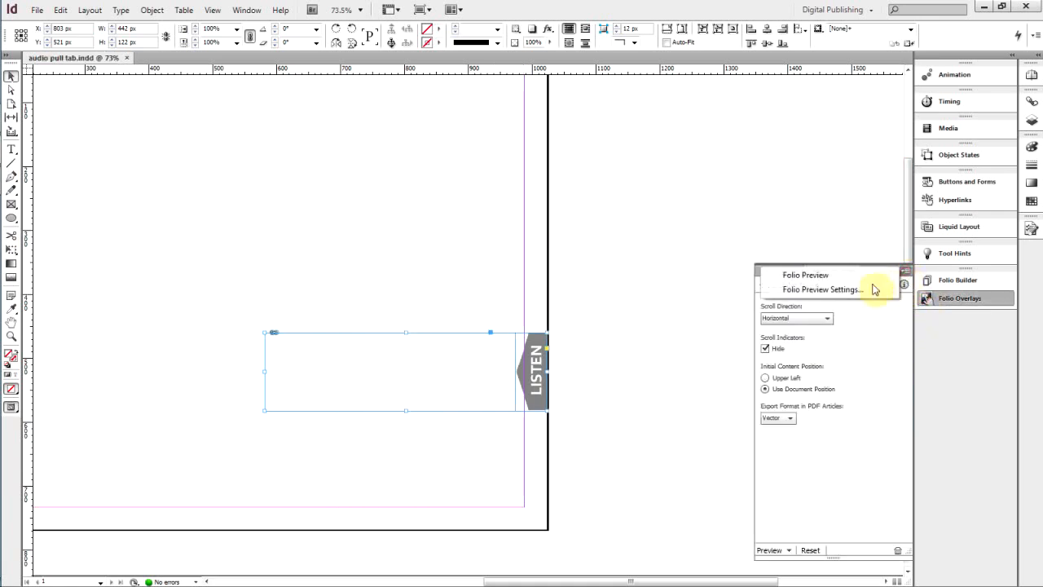
left_click(832, 273)
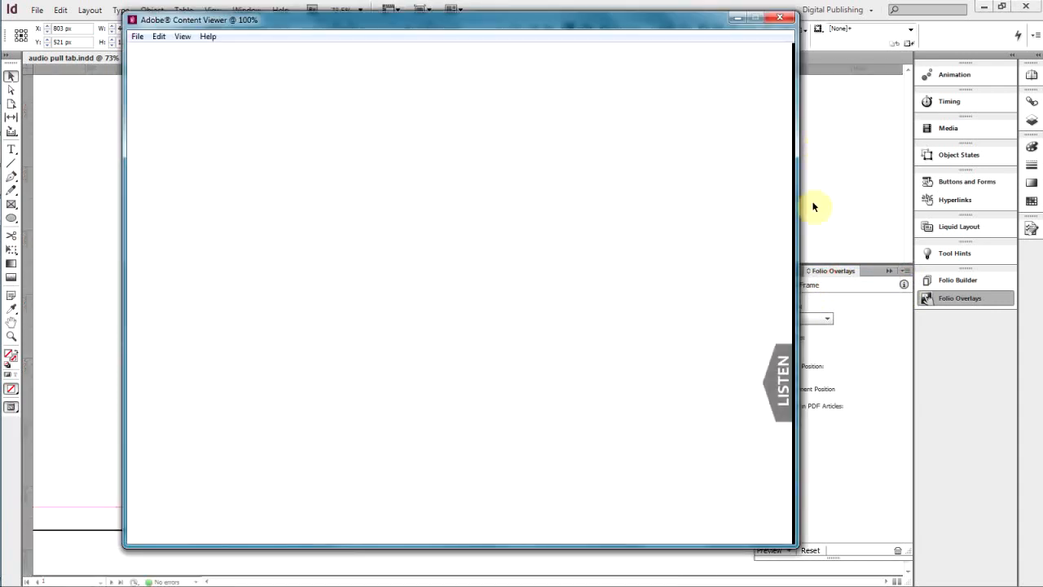
left_click_drag(783, 381, 470, 410)
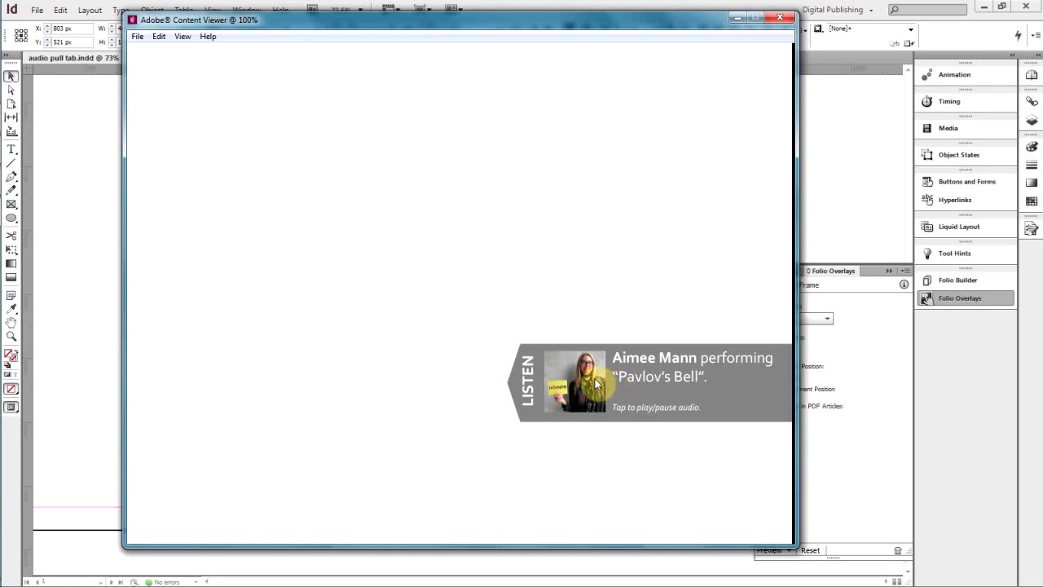
left_click_drag(592, 383, 568, 381)
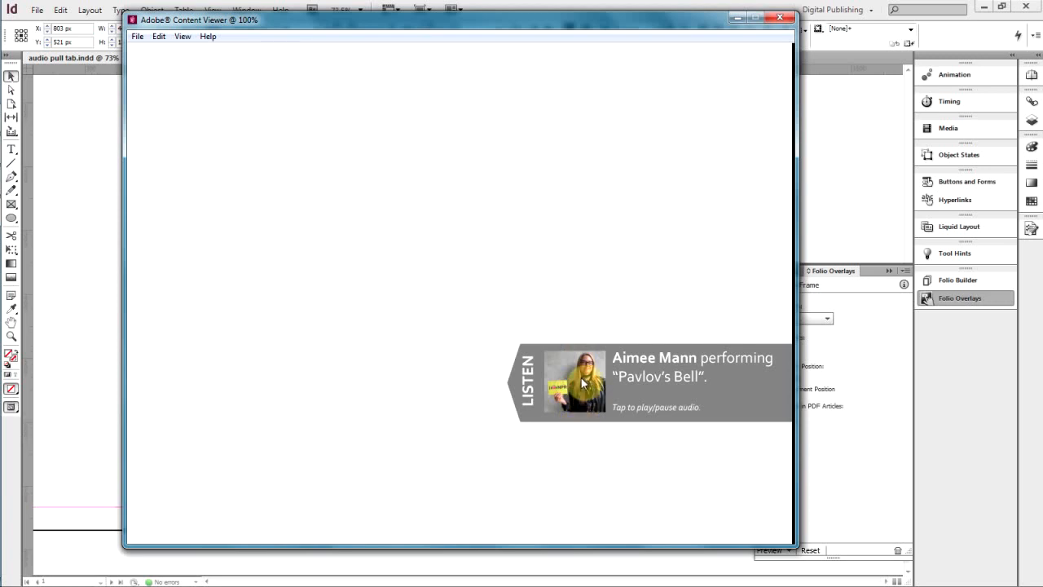
left_click_drag(570, 383, 785, 373)
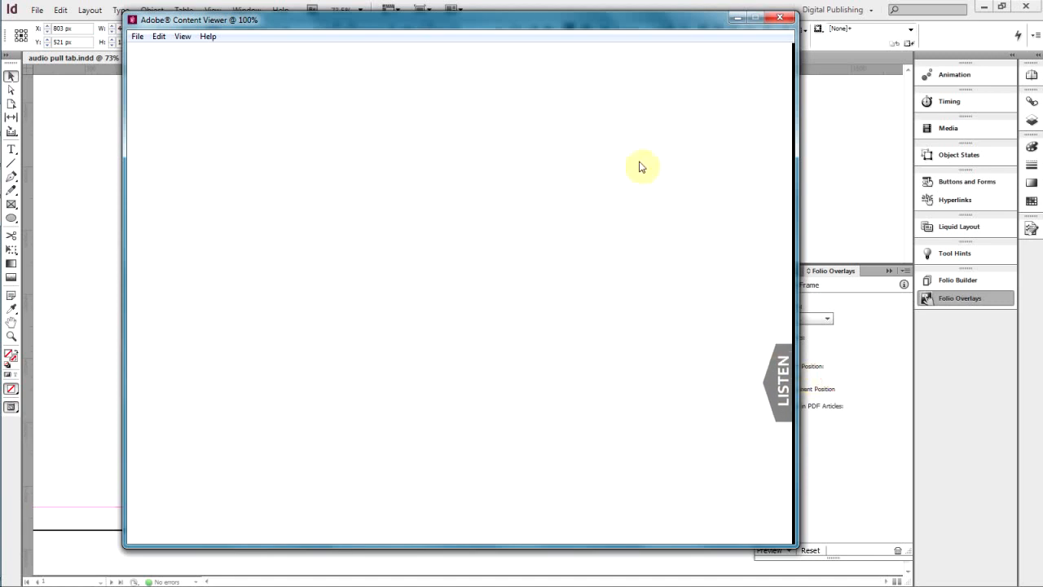
left_click(780, 17)
left_click(658, 296)
left_click_drag(662, 581, 600, 581)
left_click(888, 270)
left_click_drag(907, 264, 910, 236)
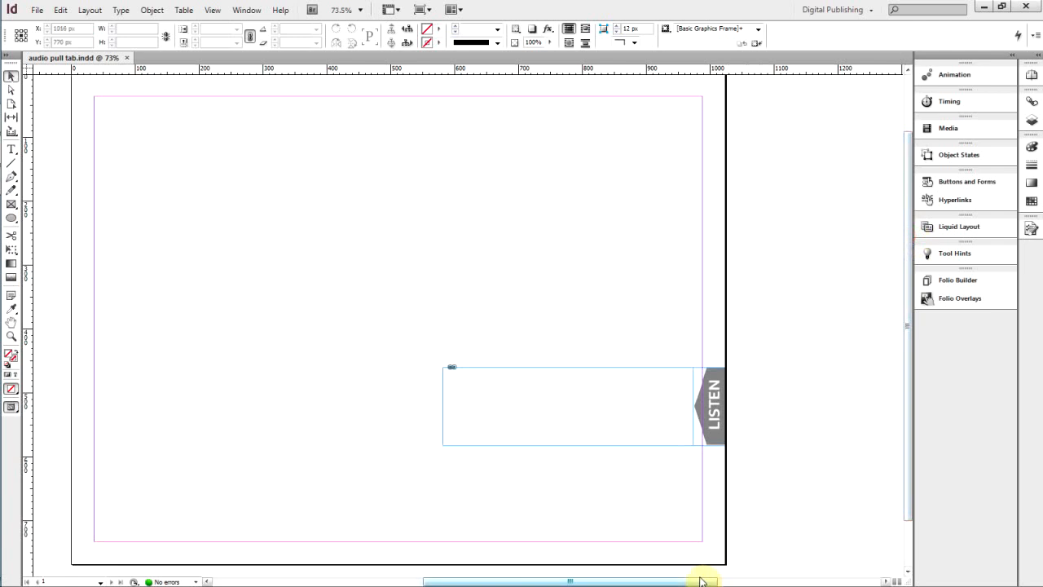